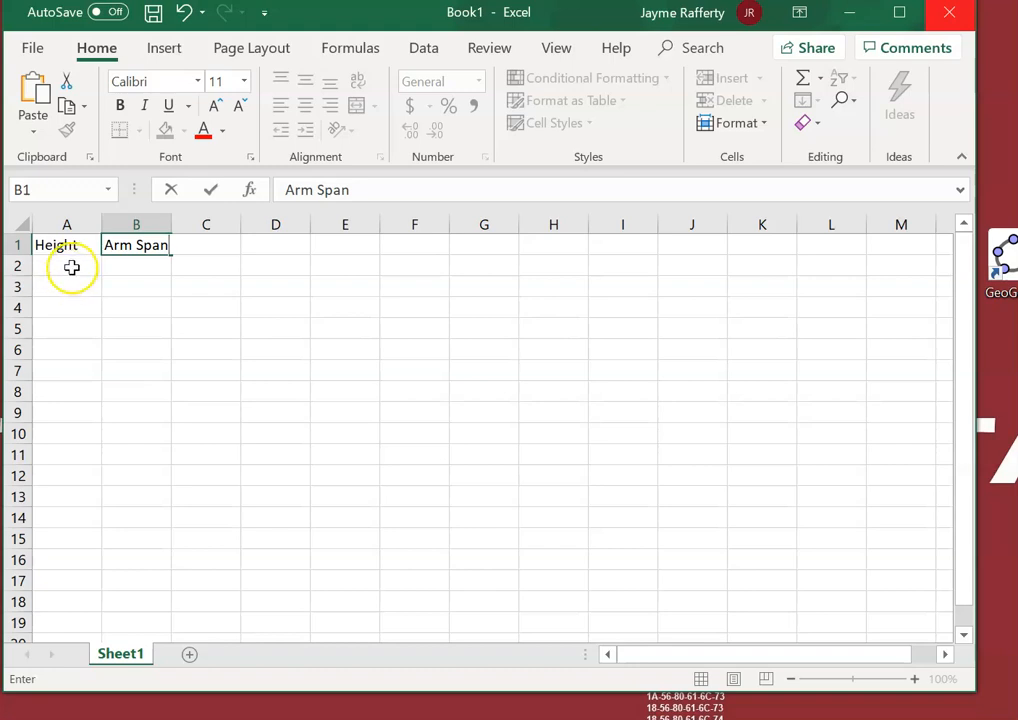
Step: Enter the first two heights, 134 and 138, in cells A2 and A3 under the Height heading
click(71, 267)
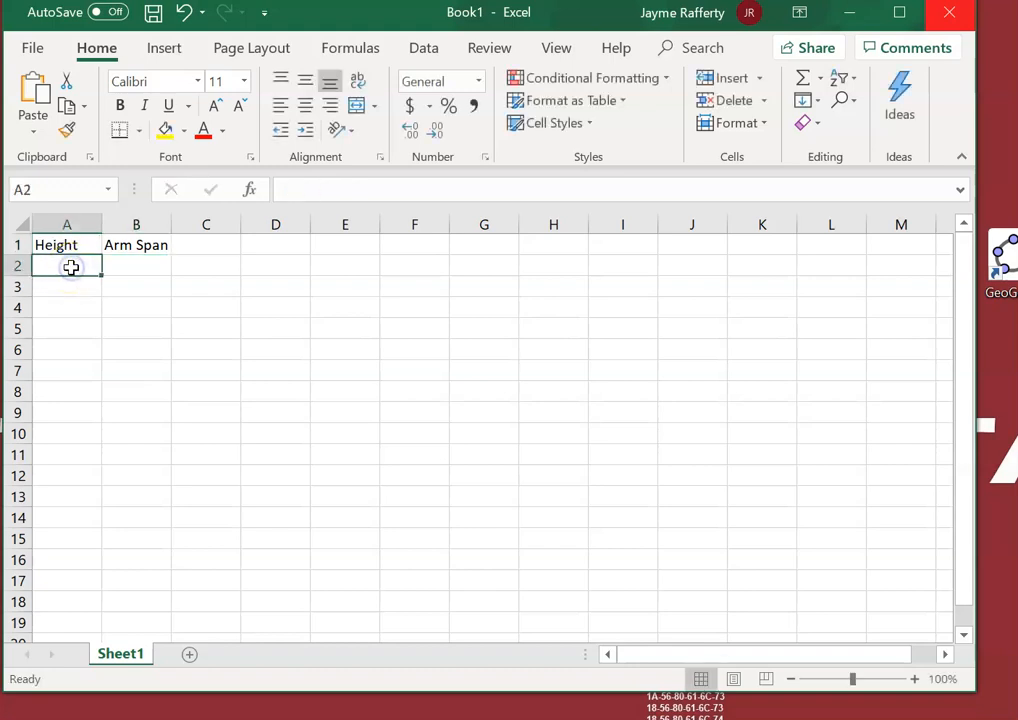
text(13)
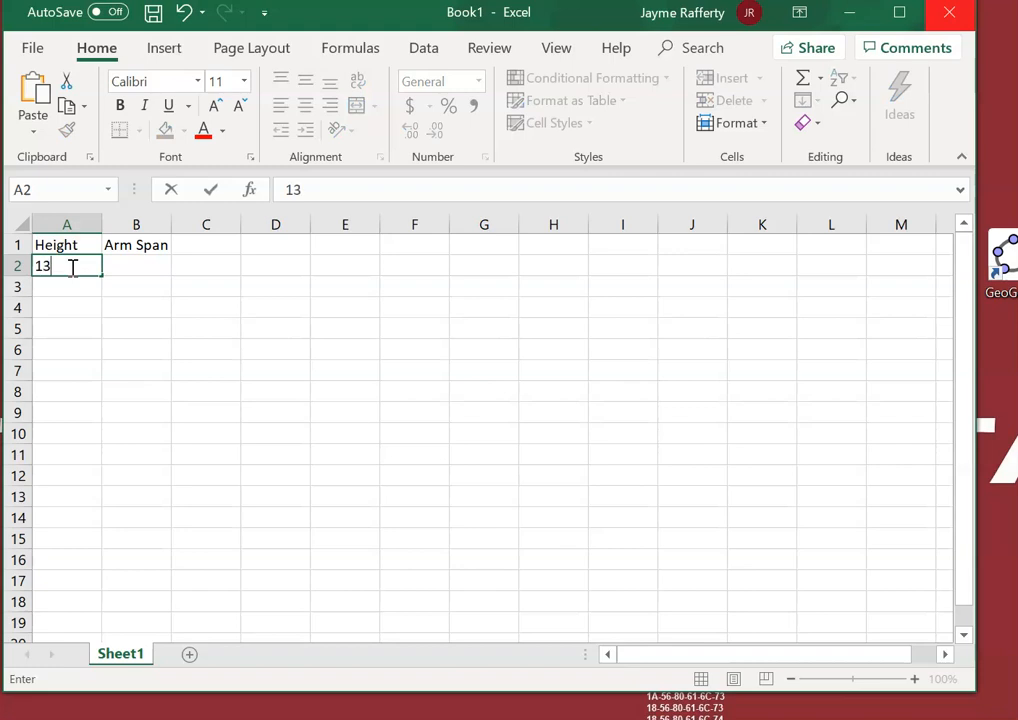
text(4)
key(Return)
text(138)
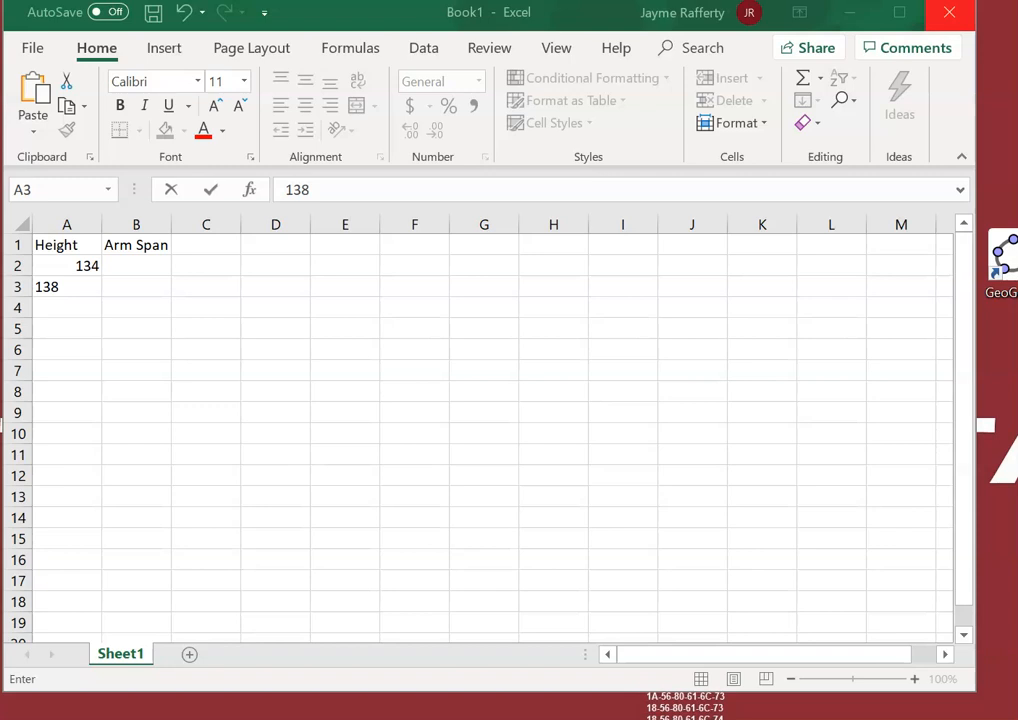
click(8, 717)
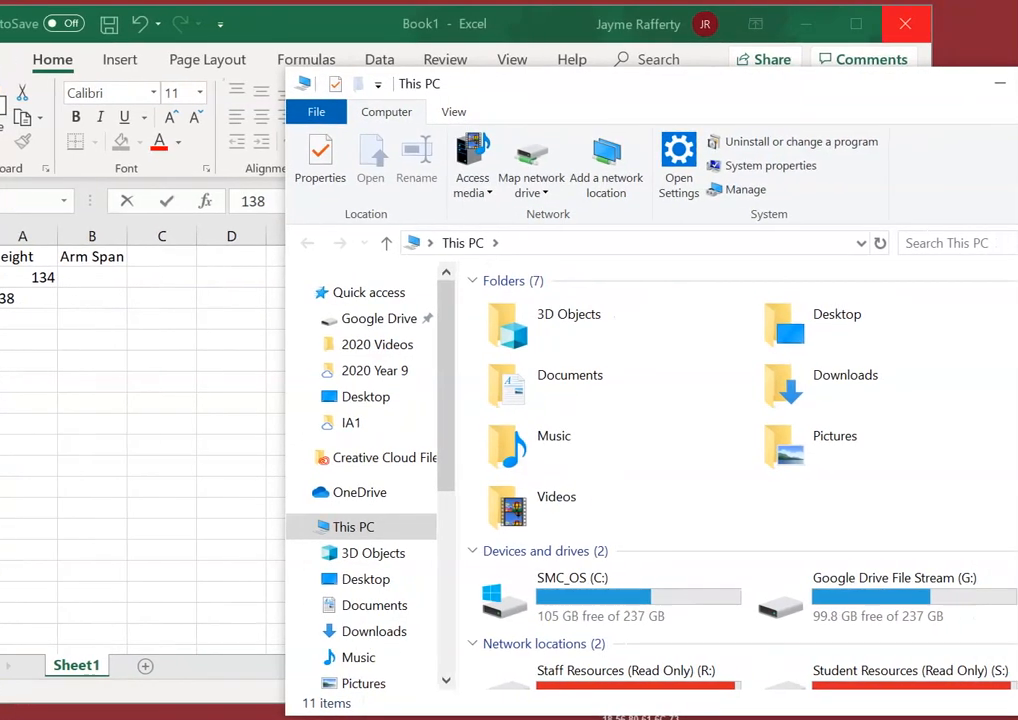
click(62, 708)
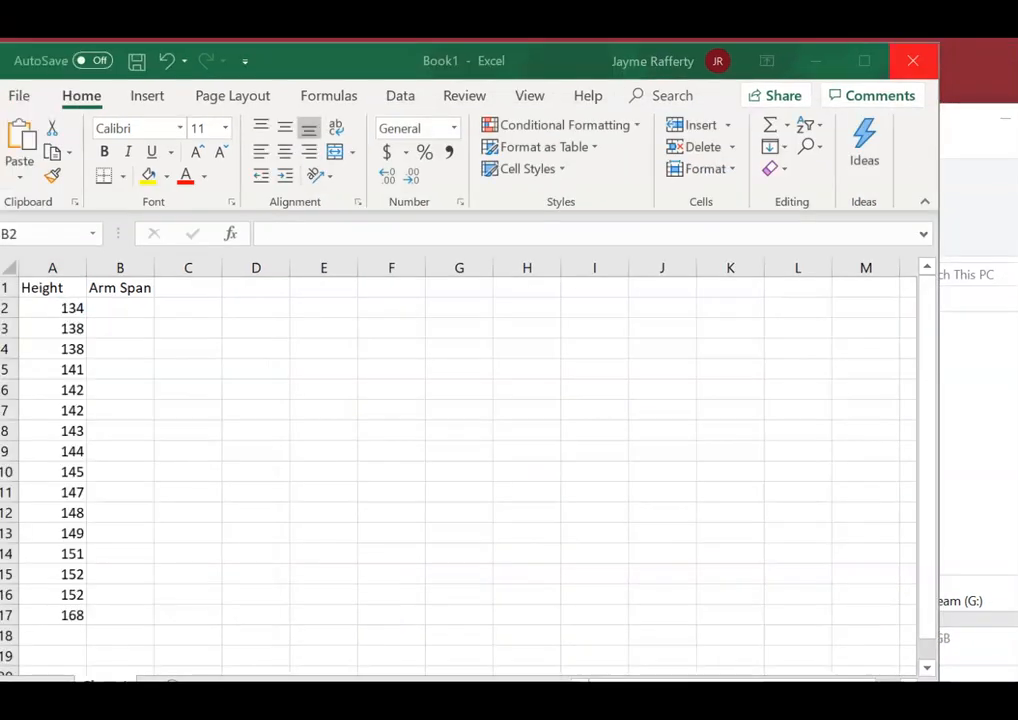
Step: Enter the arm spans 129, 134, 132, 136 and 131 in cells B2 to B6
click(132, 307)
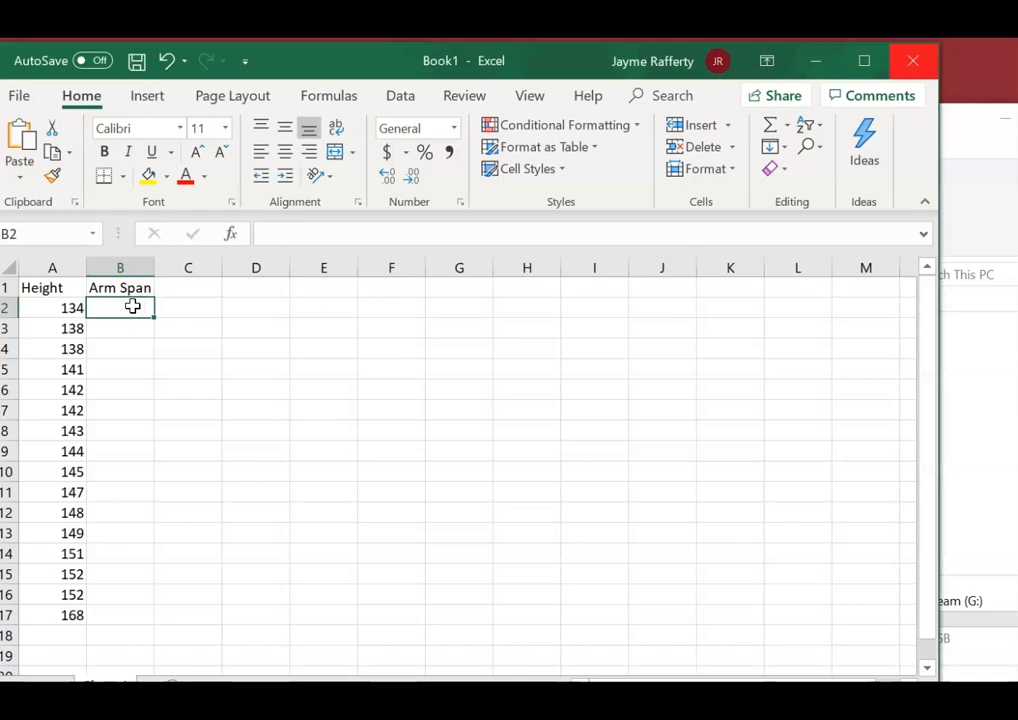
text(129)
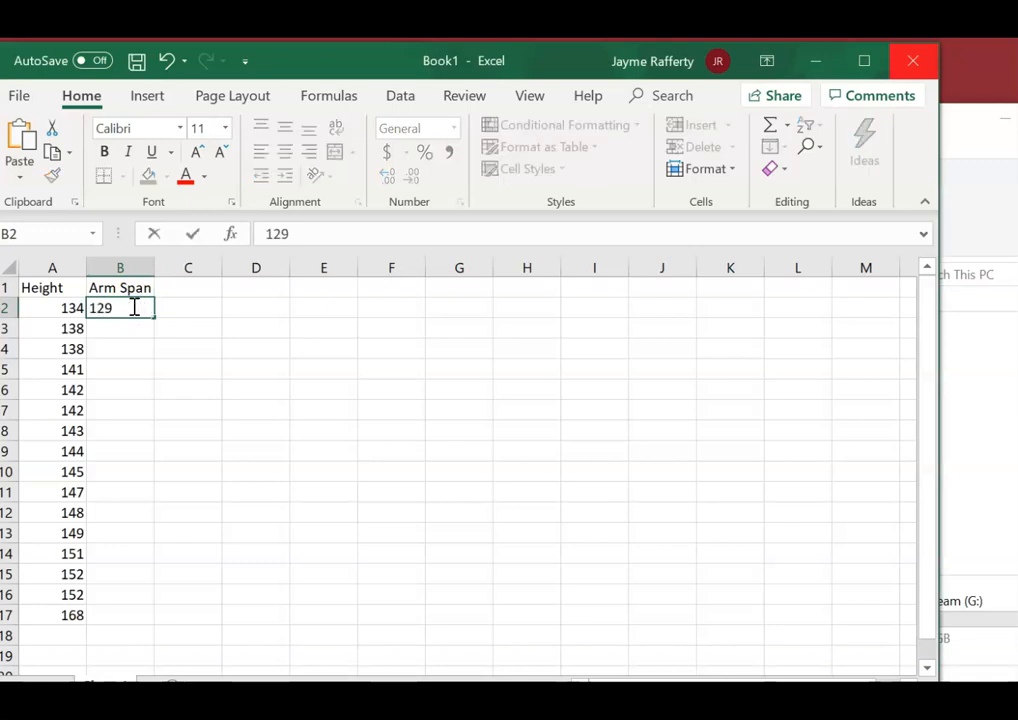
key(Return)
text(134)
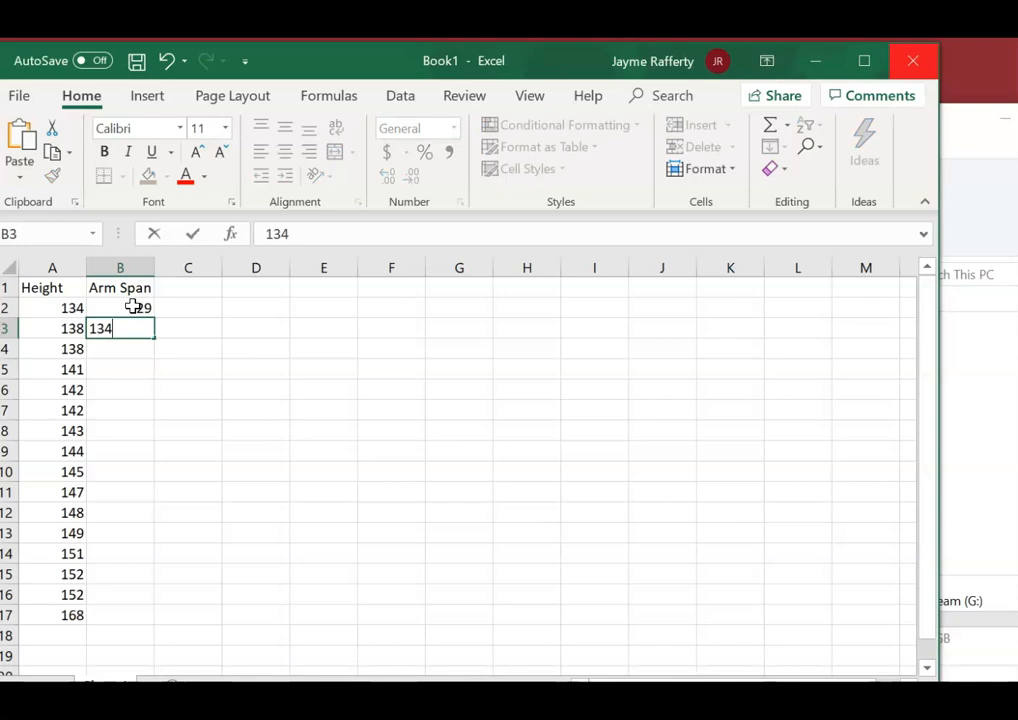
key(Return)
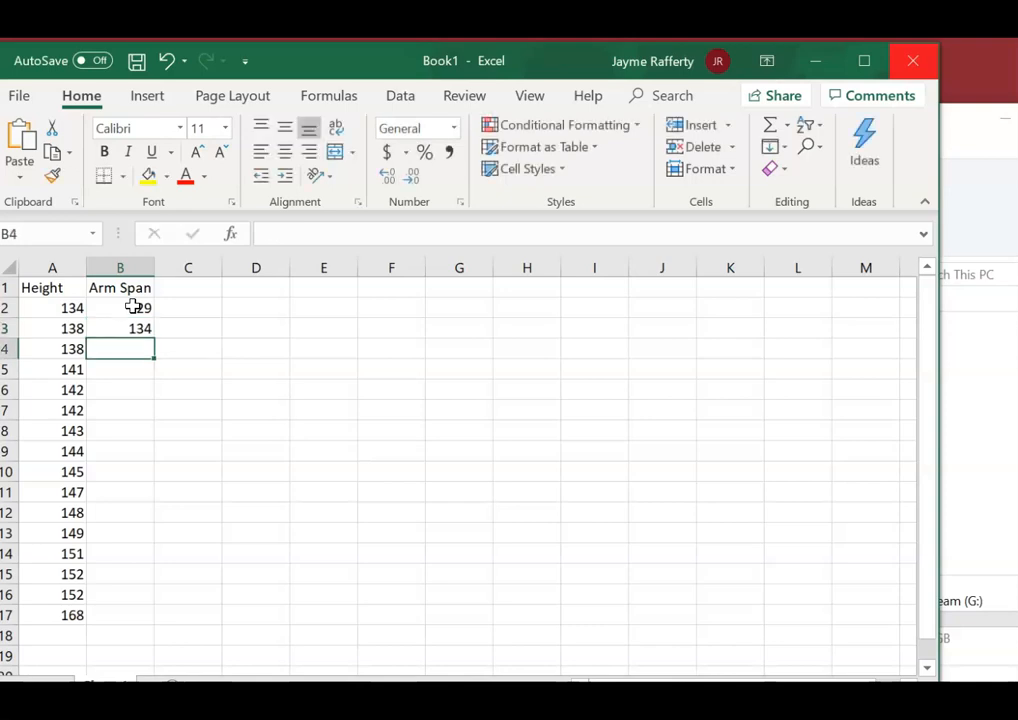
text(132)
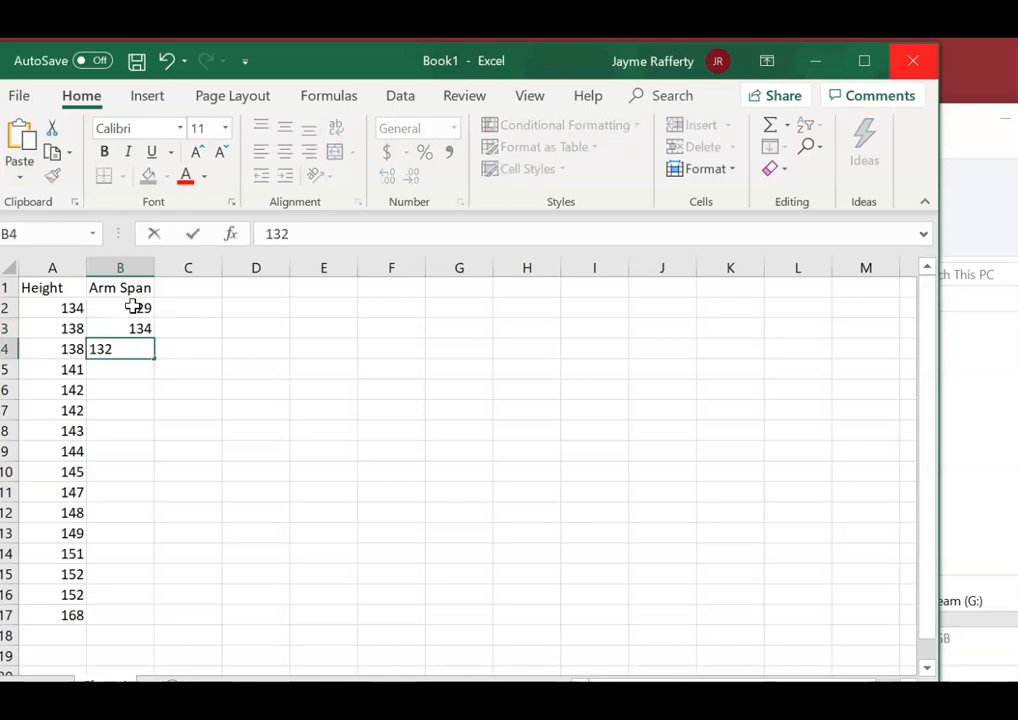
key(Return)
text(1)
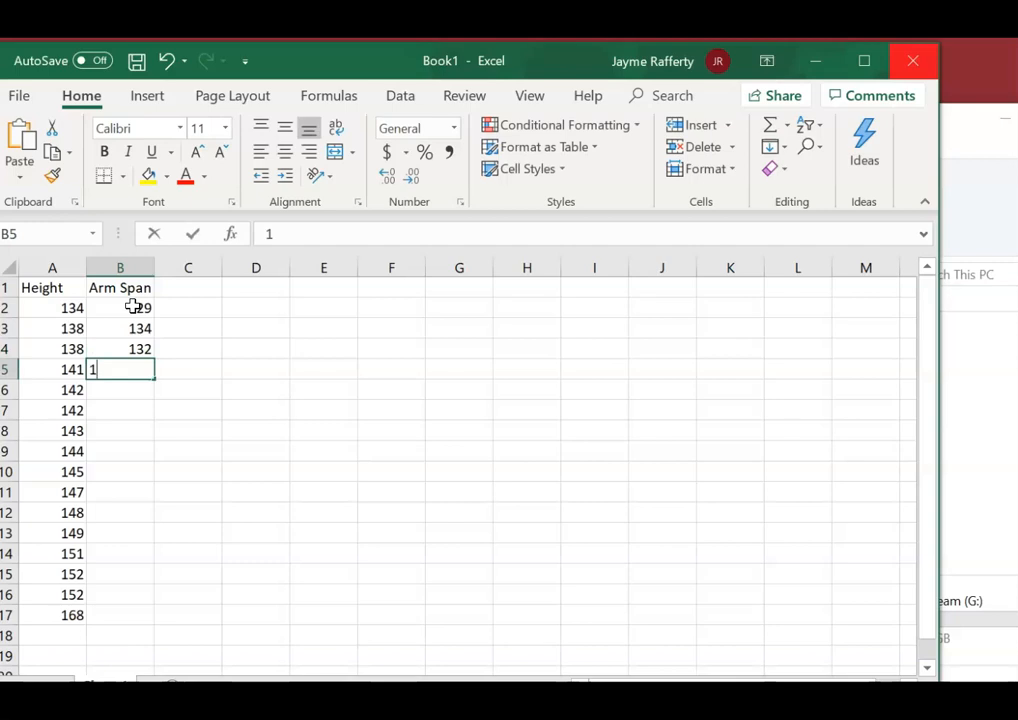
text(36)
key(Return)
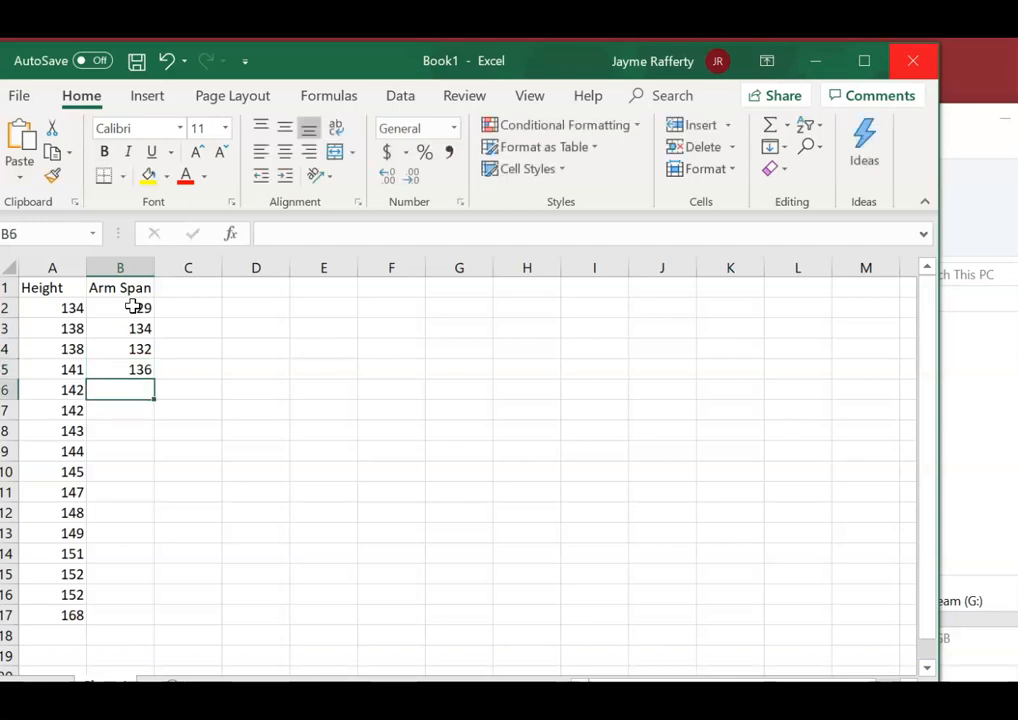
text(131)
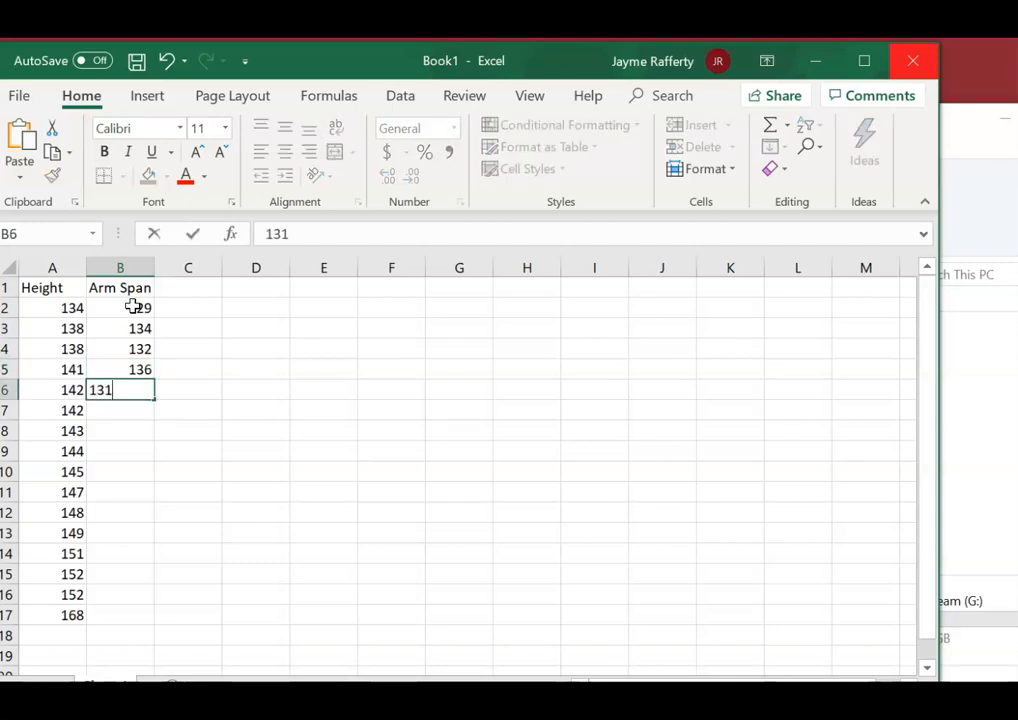
key(Return)
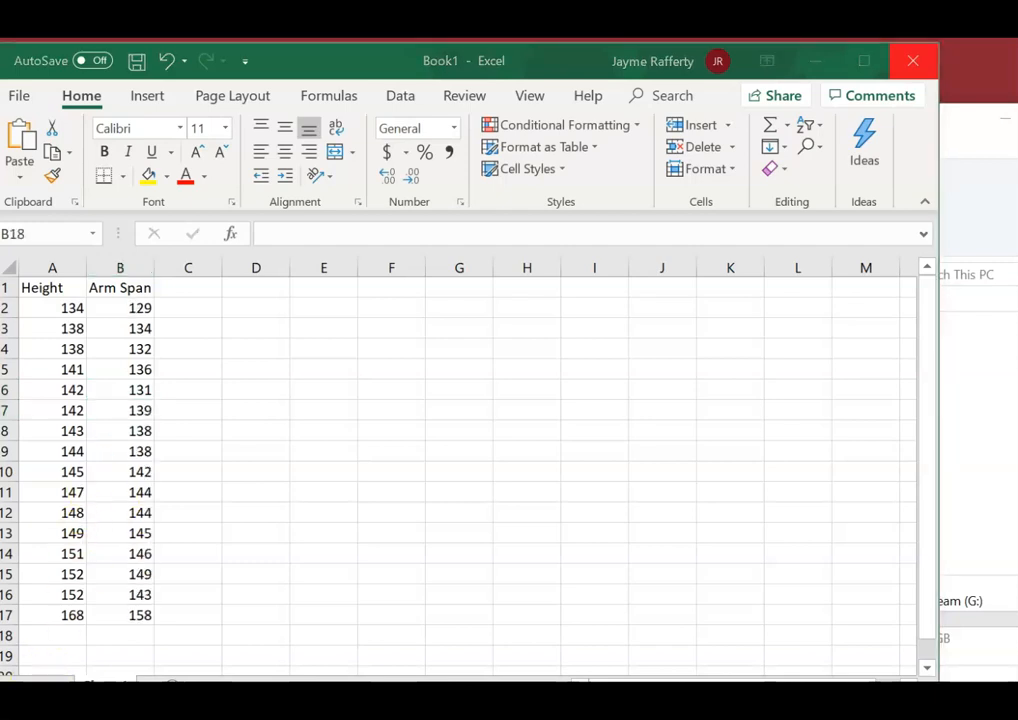
Step: Insert a markers-only scatter chart from the Height and Arm Span data in A1:B17
drag(32, 283, 142, 615)
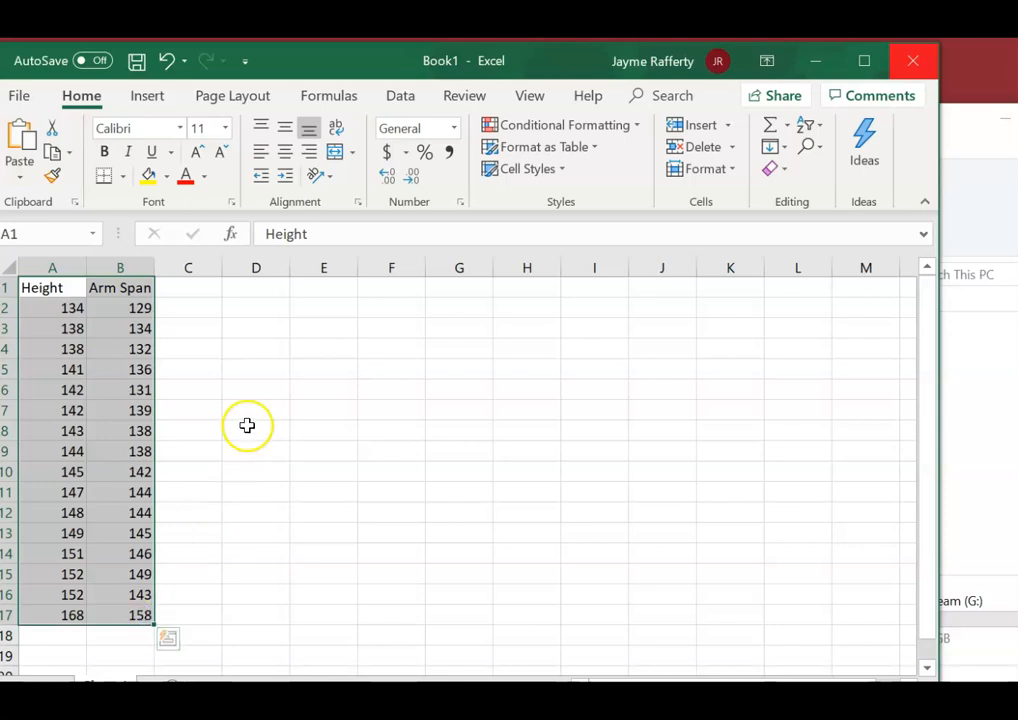
click(147, 99)
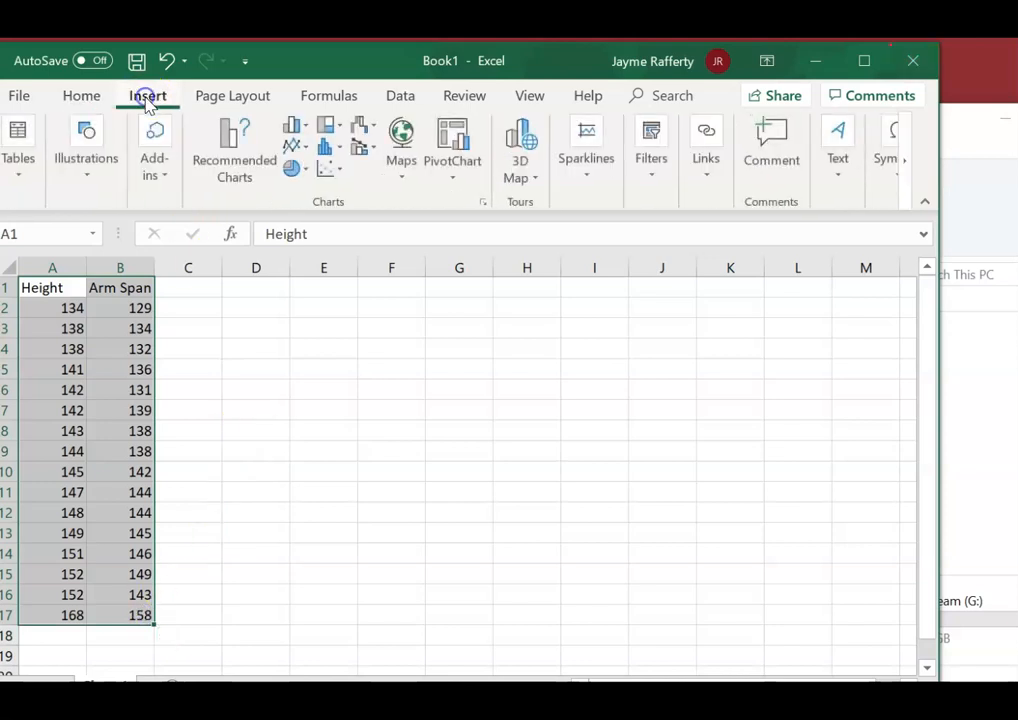
click(336, 170)
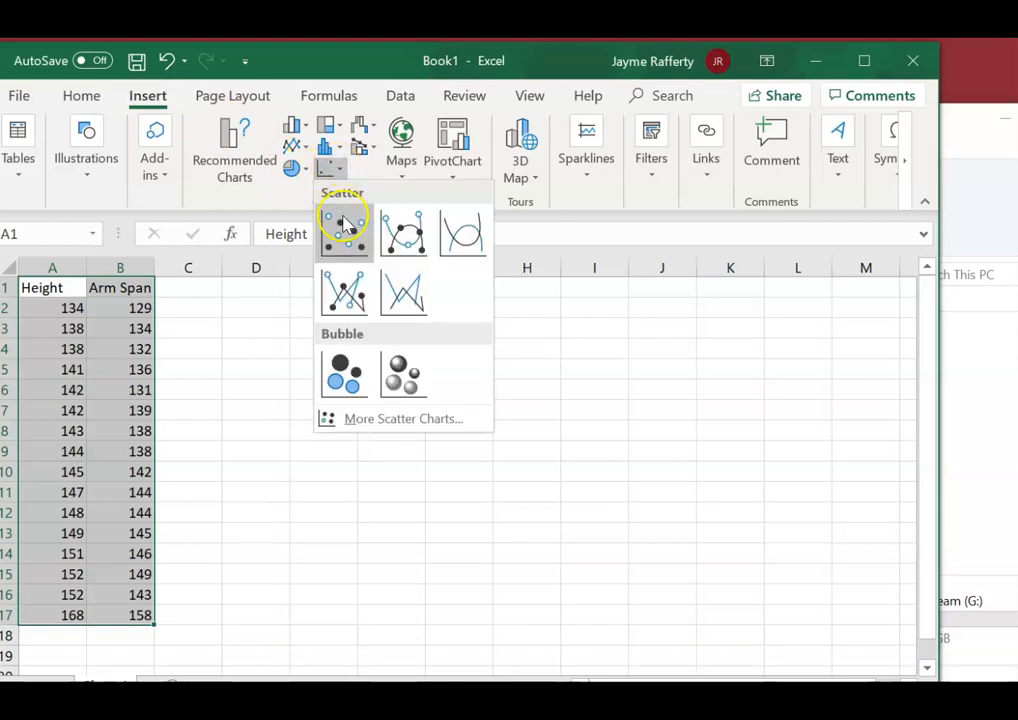
click(343, 225)
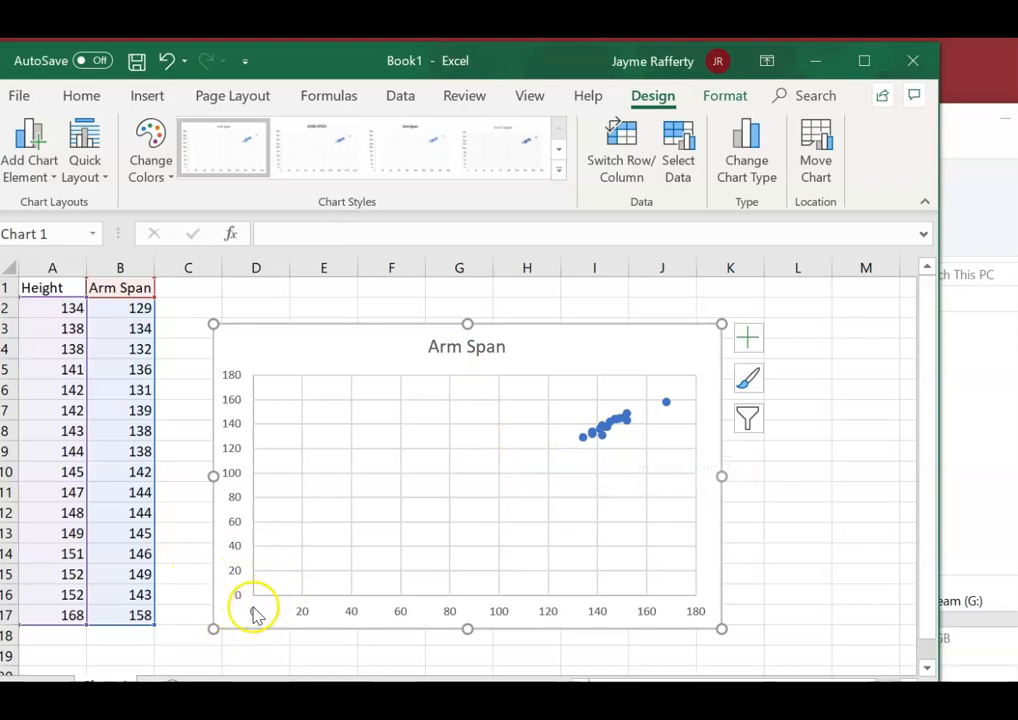
Step: Set the minimum bound of the scatter chart's horizontal axis to 100
click(750, 339)
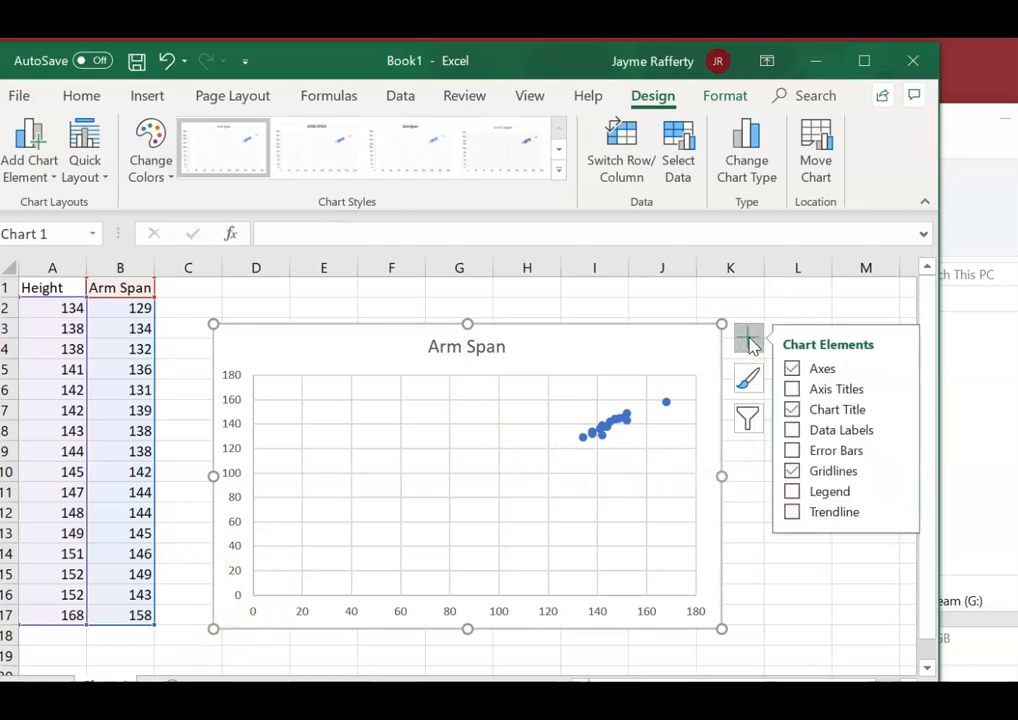
click(822, 369)
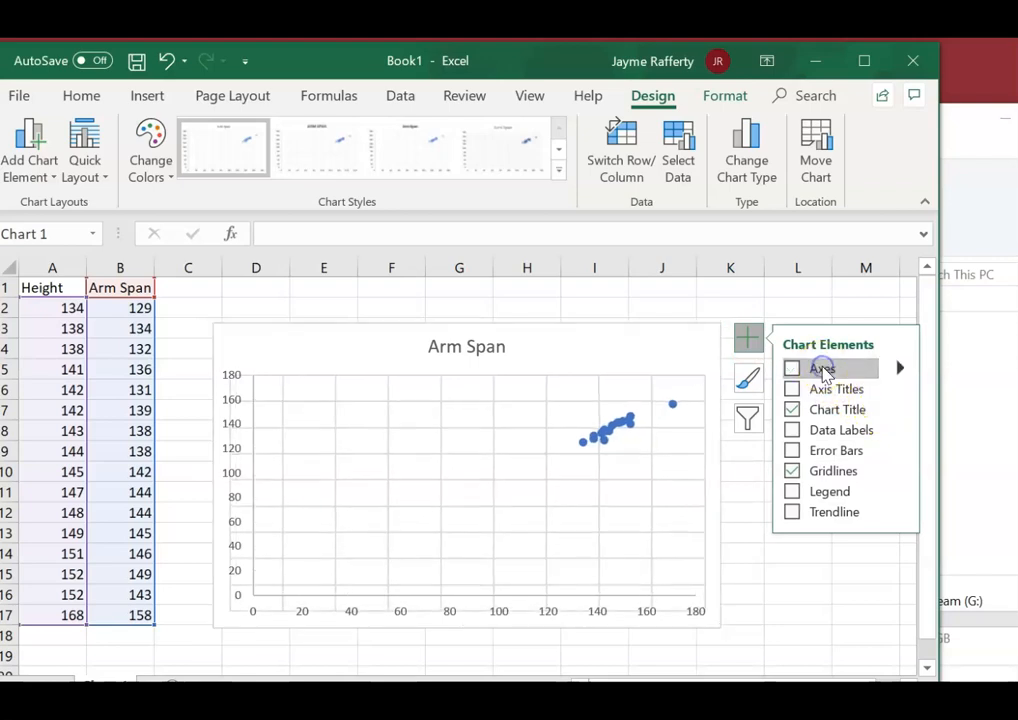
click(838, 368)
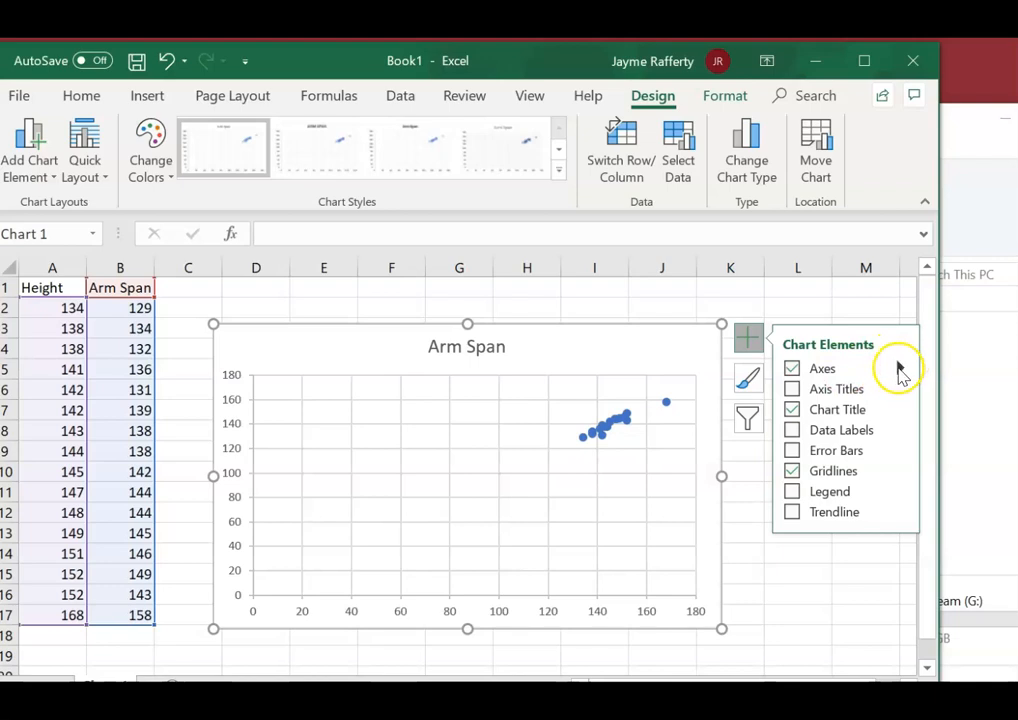
click(900, 368)
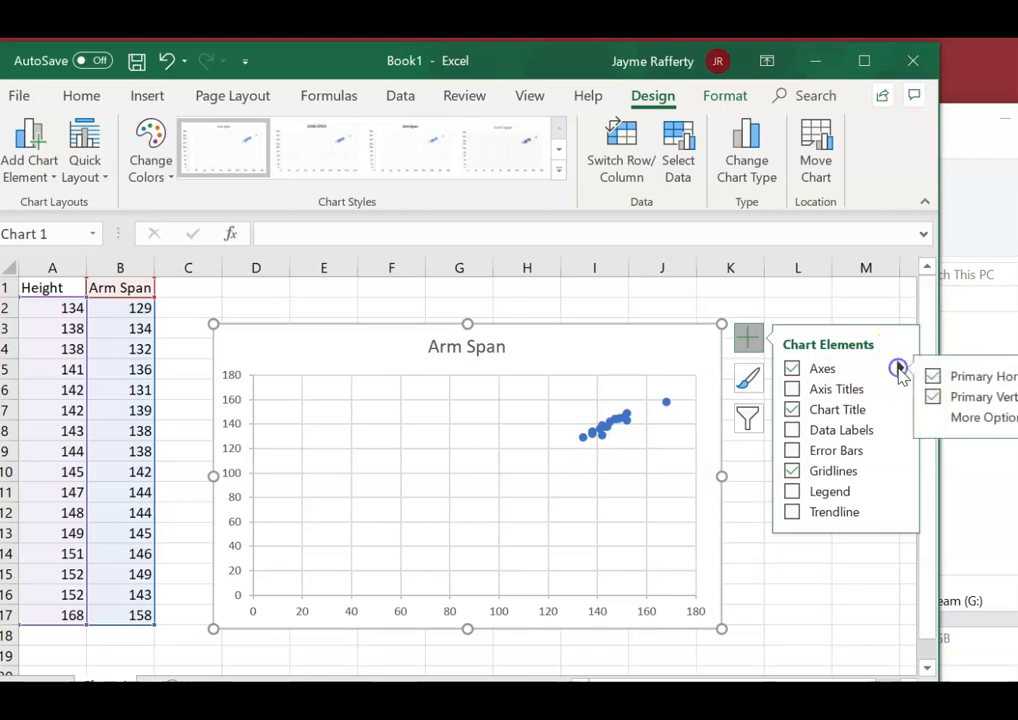
click(995, 417)
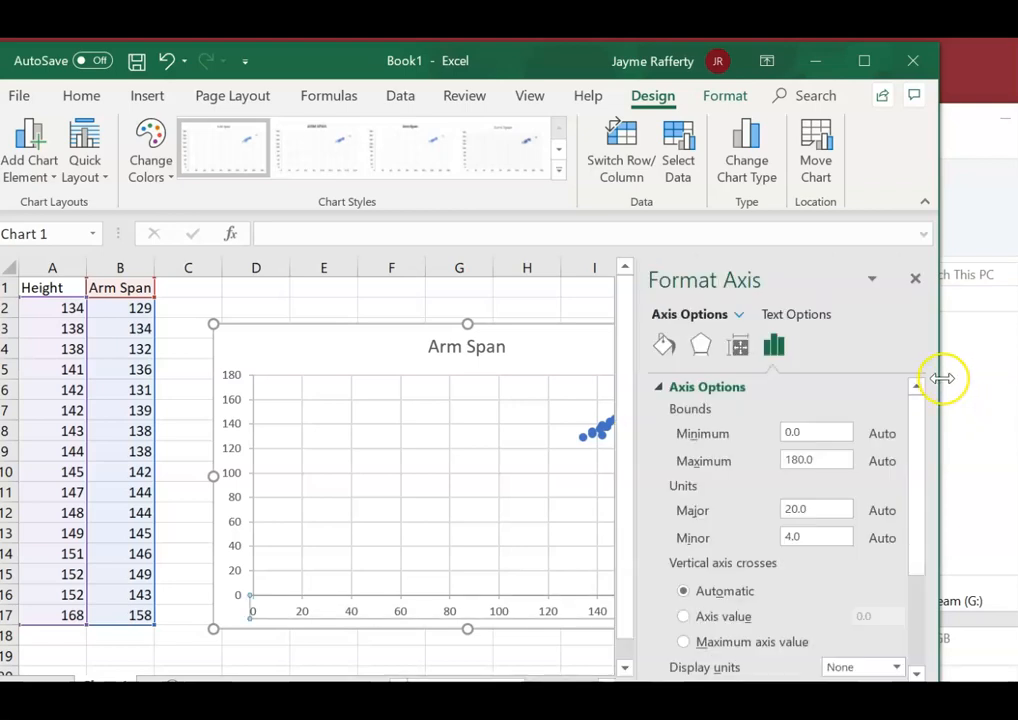
click(819, 431)
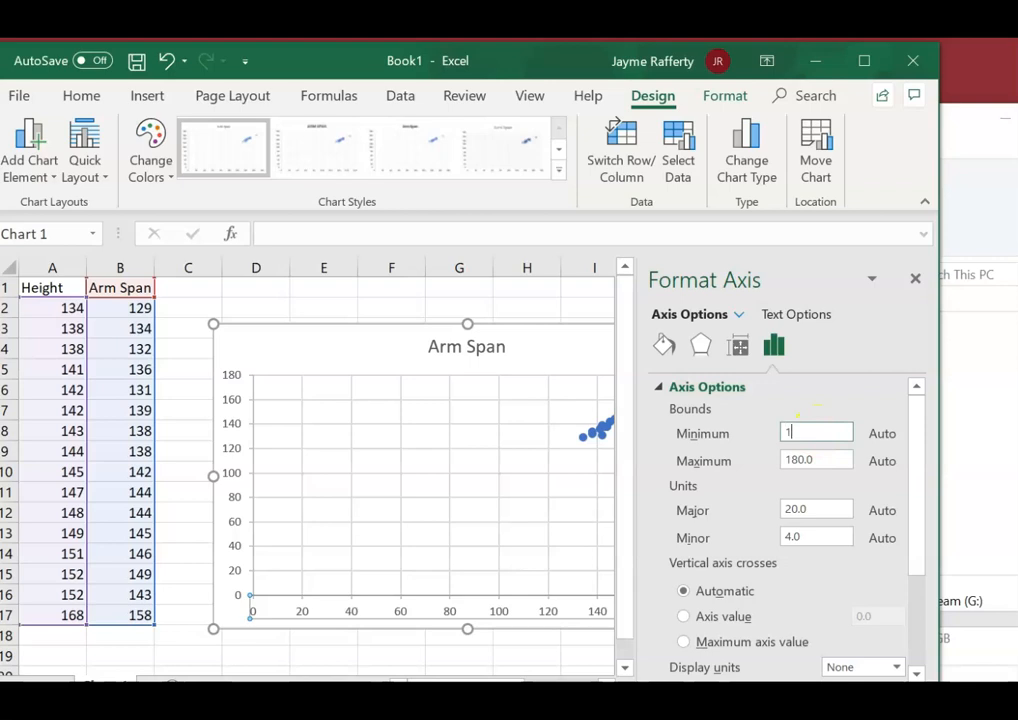
Step: Set the horizontal axis's maximum bound to 170 and close the axis formatting options
click(818, 460)
key(BackSpace)
key(BackSpace)
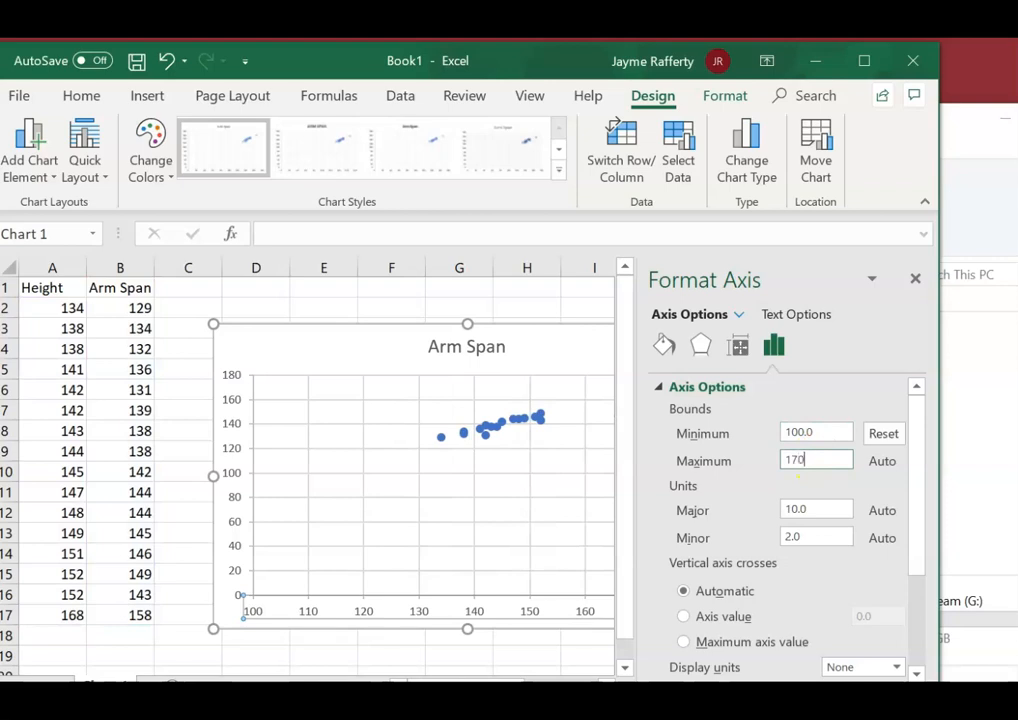
click(811, 535)
drag(922, 490, 920, 461)
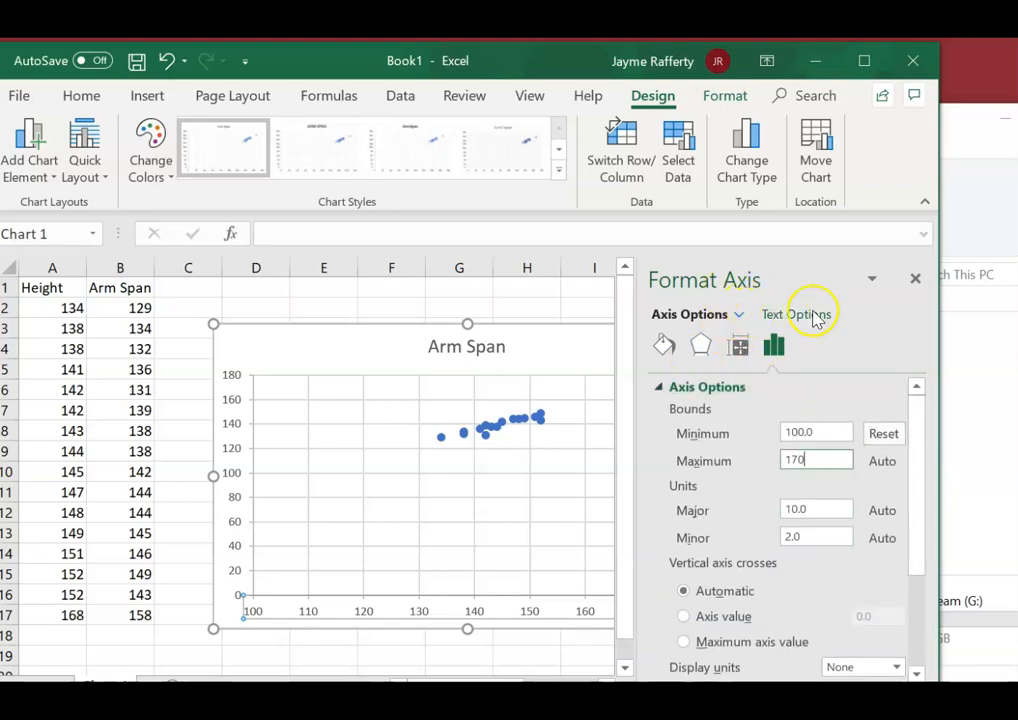
click(570, 458)
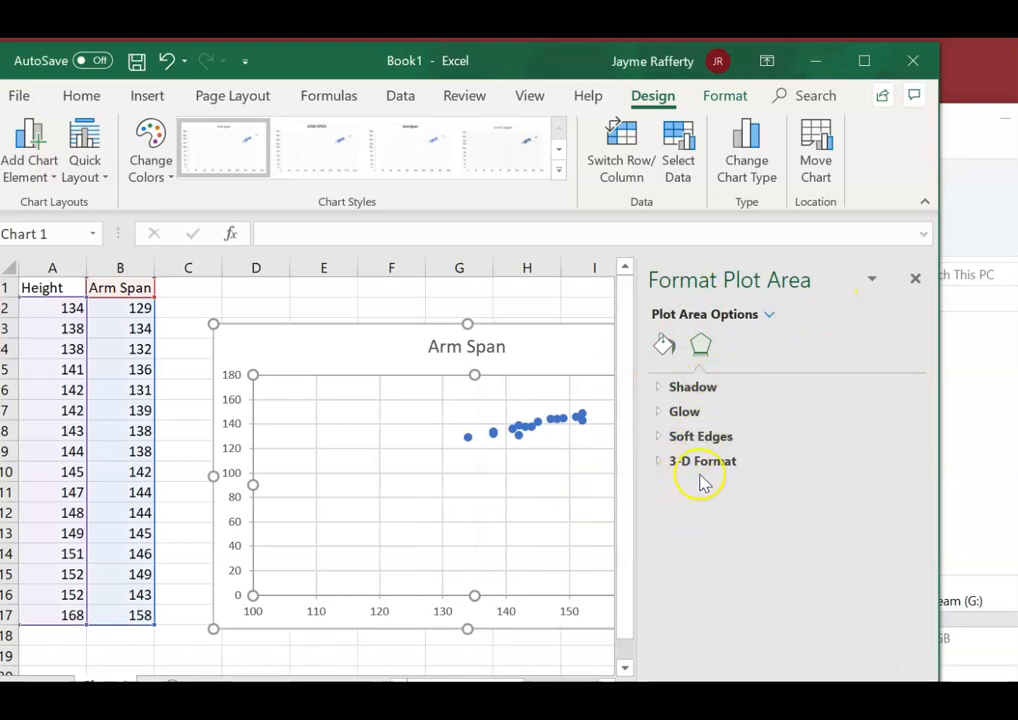
click(917, 283)
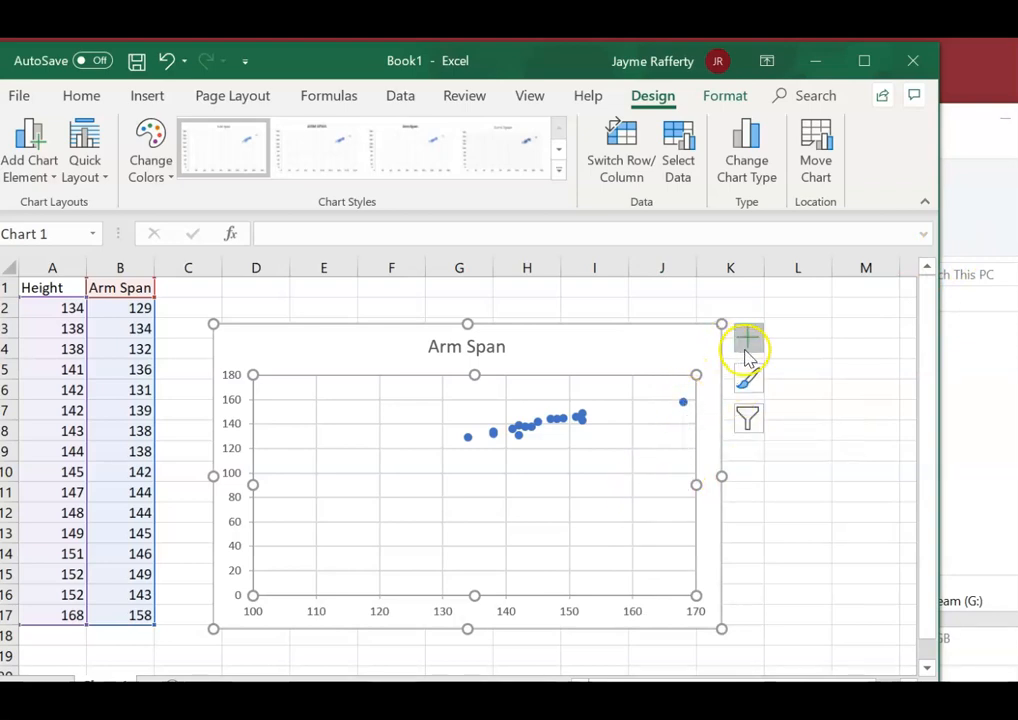
Step: Add axis titles to the scatter chart and name the horizontal one "Height in cm"
click(748, 345)
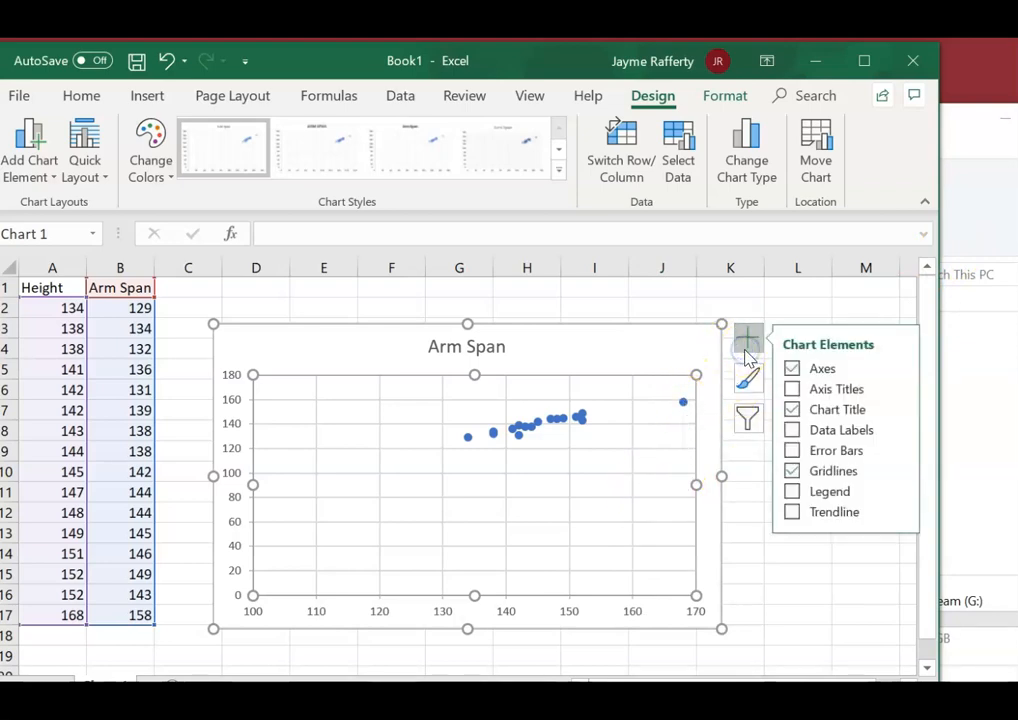
click(793, 389)
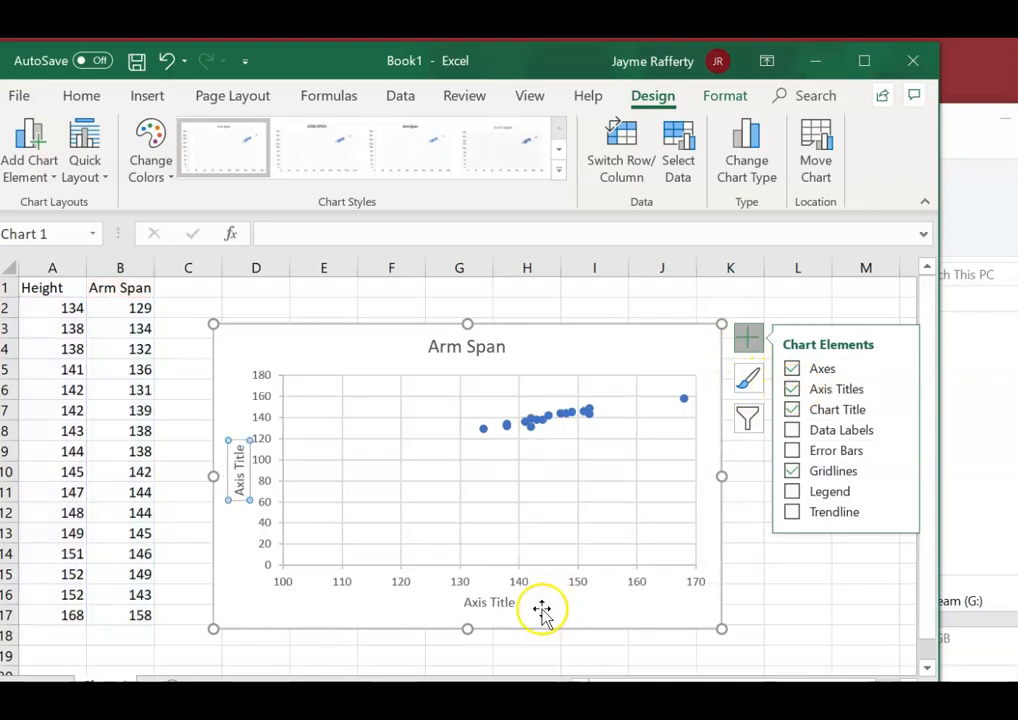
click(493, 601)
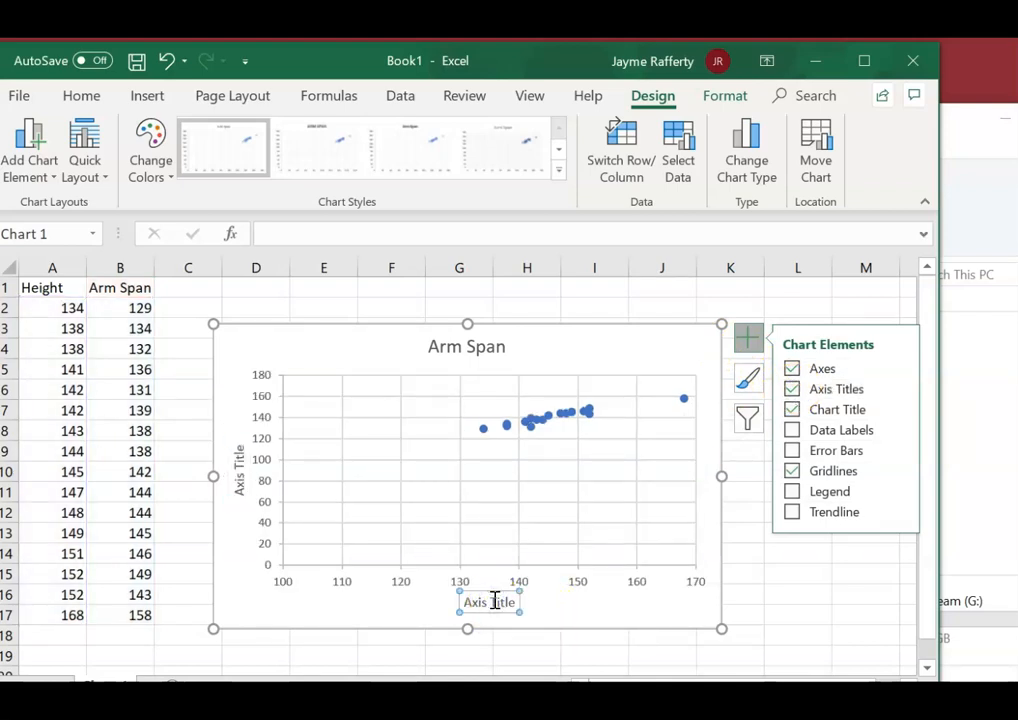
text(H)
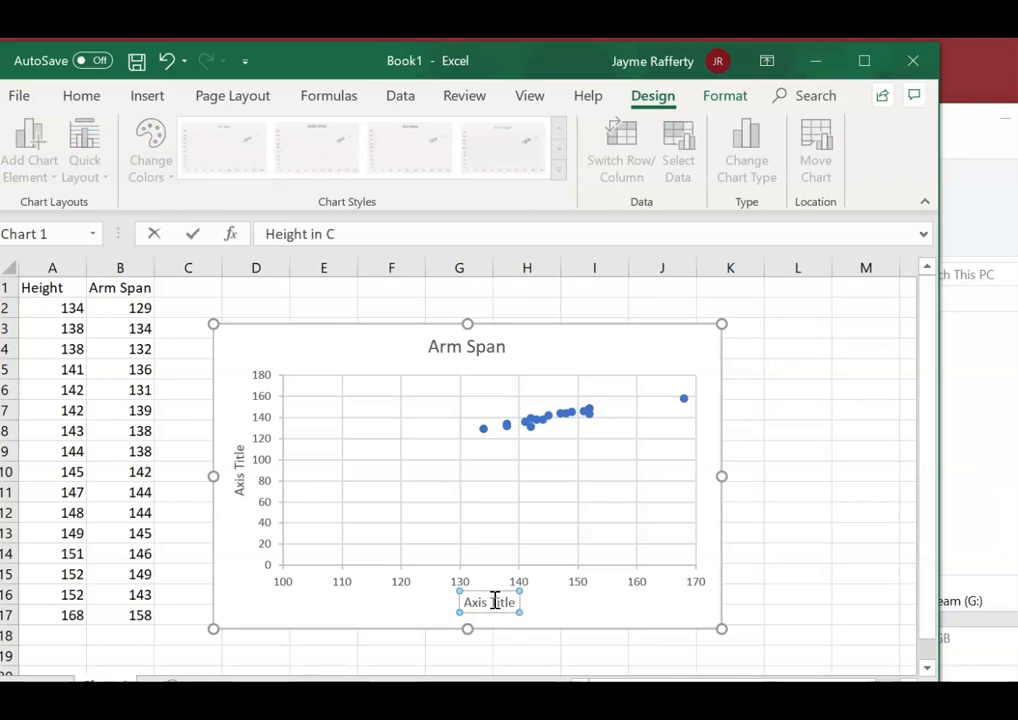
text(eight in cm)
key(Return)
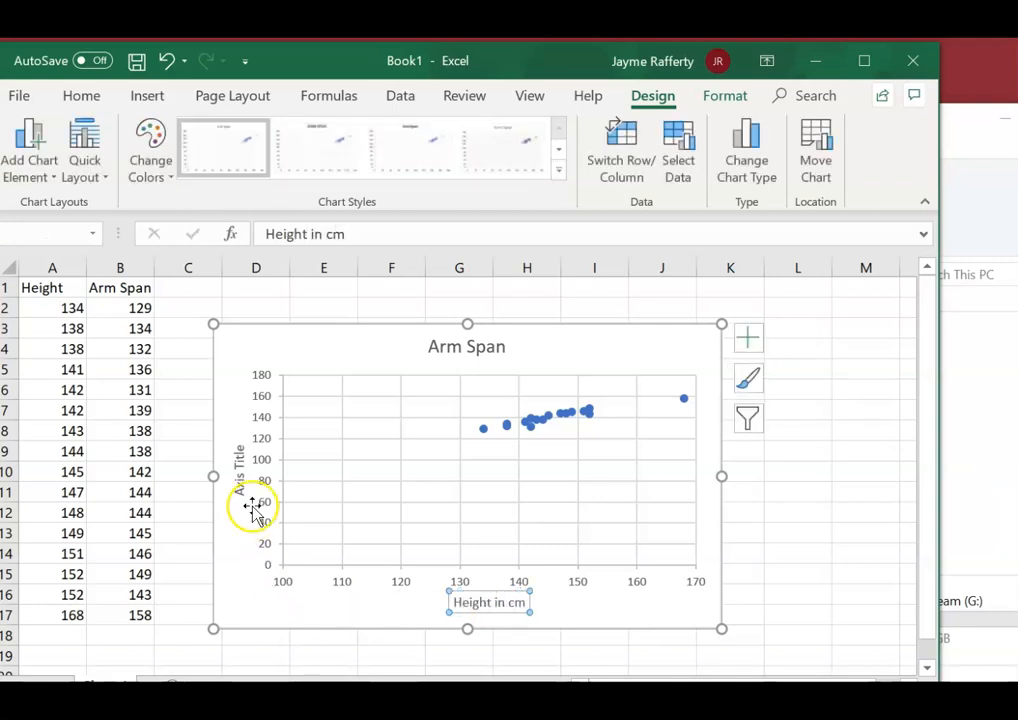
Step: Name the scatter chart's vertical axis title "Arm Span in cm"
click(240, 480)
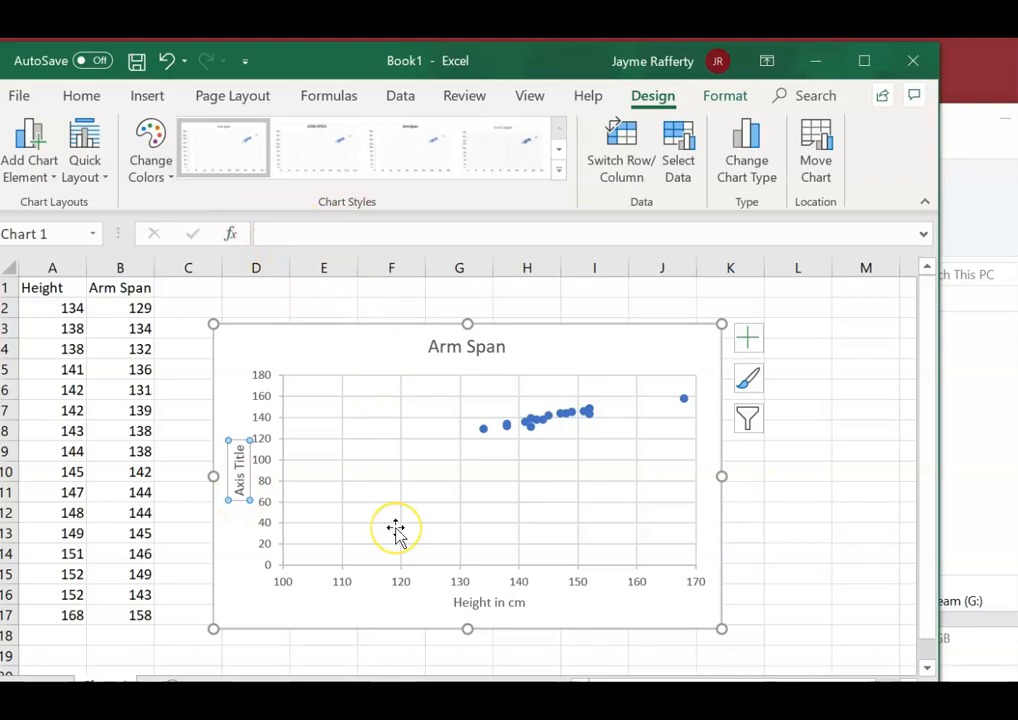
text(Arm Span in cm)
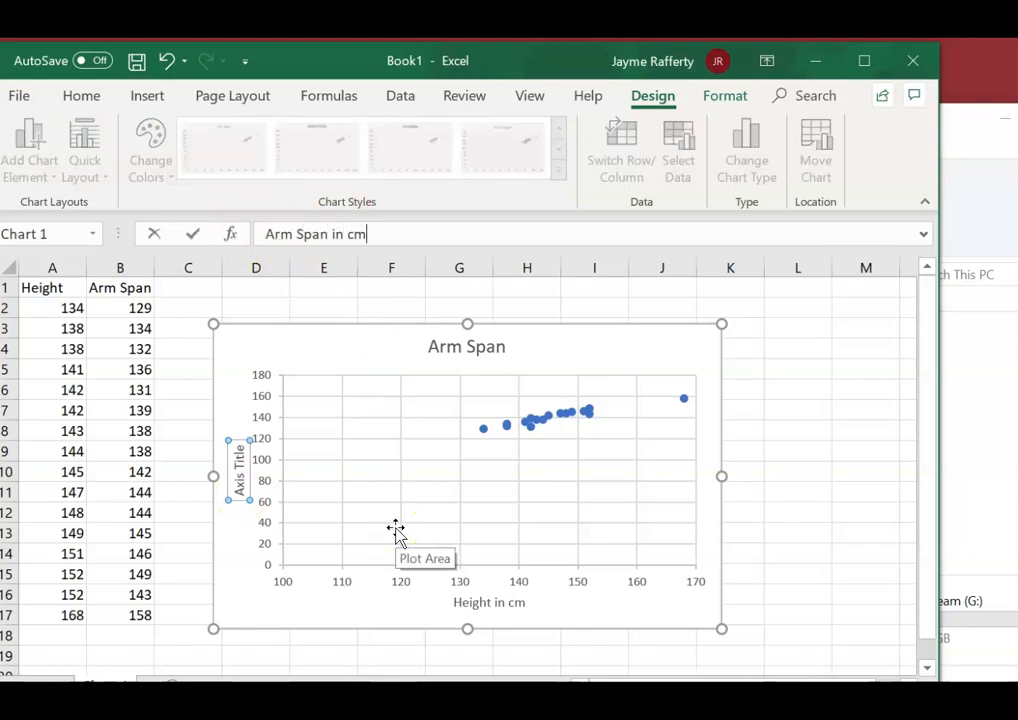
key(Return)
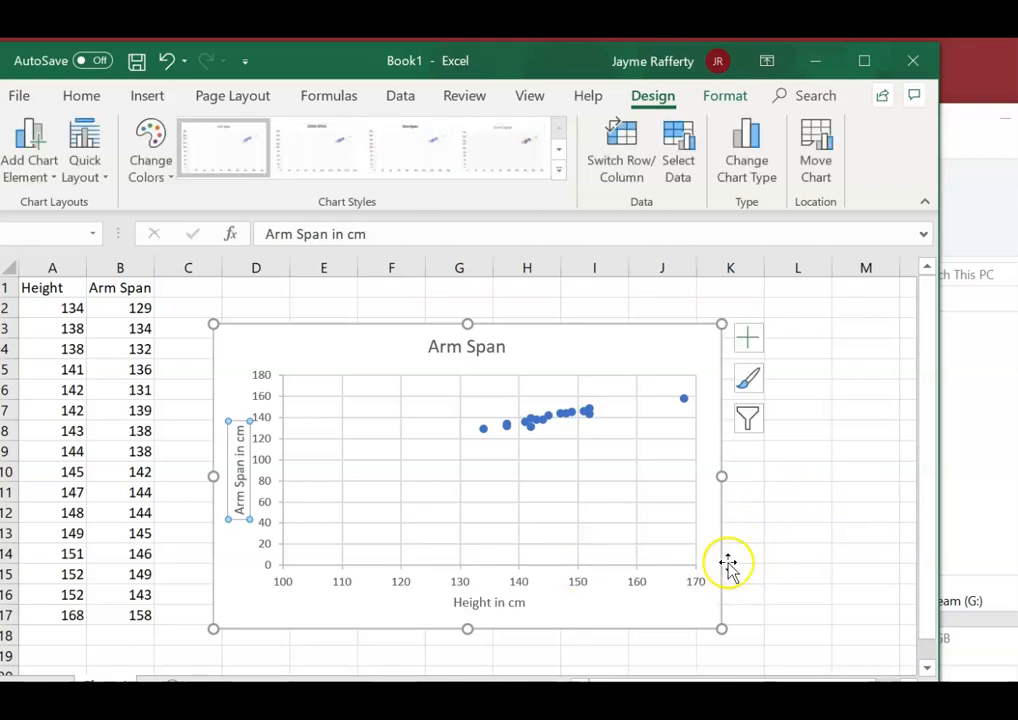
Step: Add a trendline to the scatter chart and open its detailed formatting options
click(752, 338)
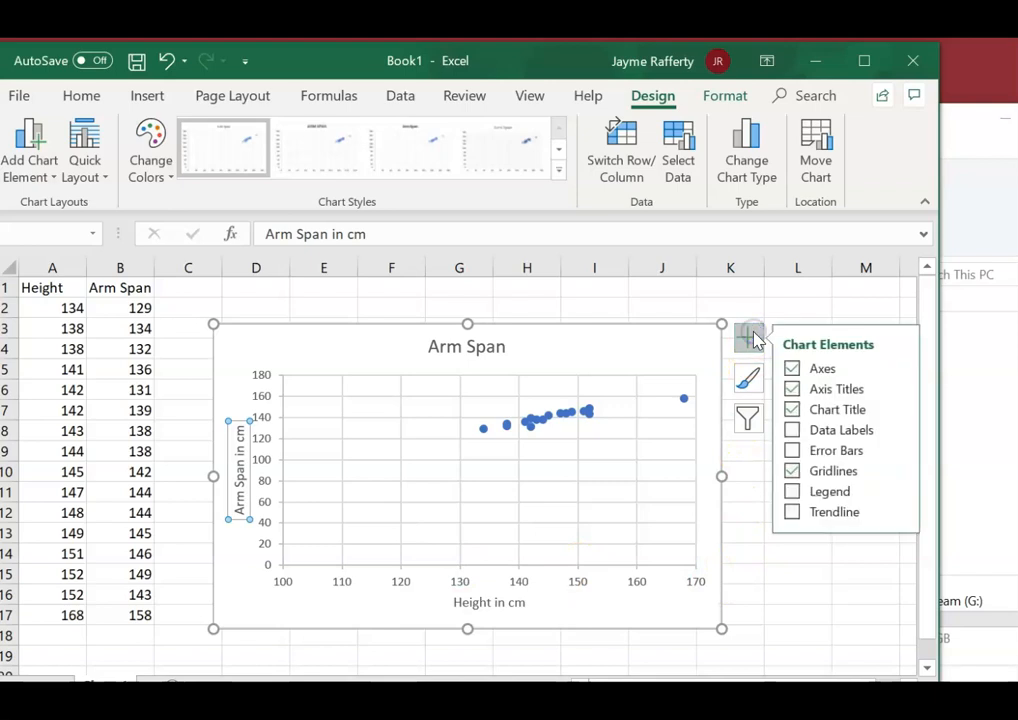
click(842, 518)
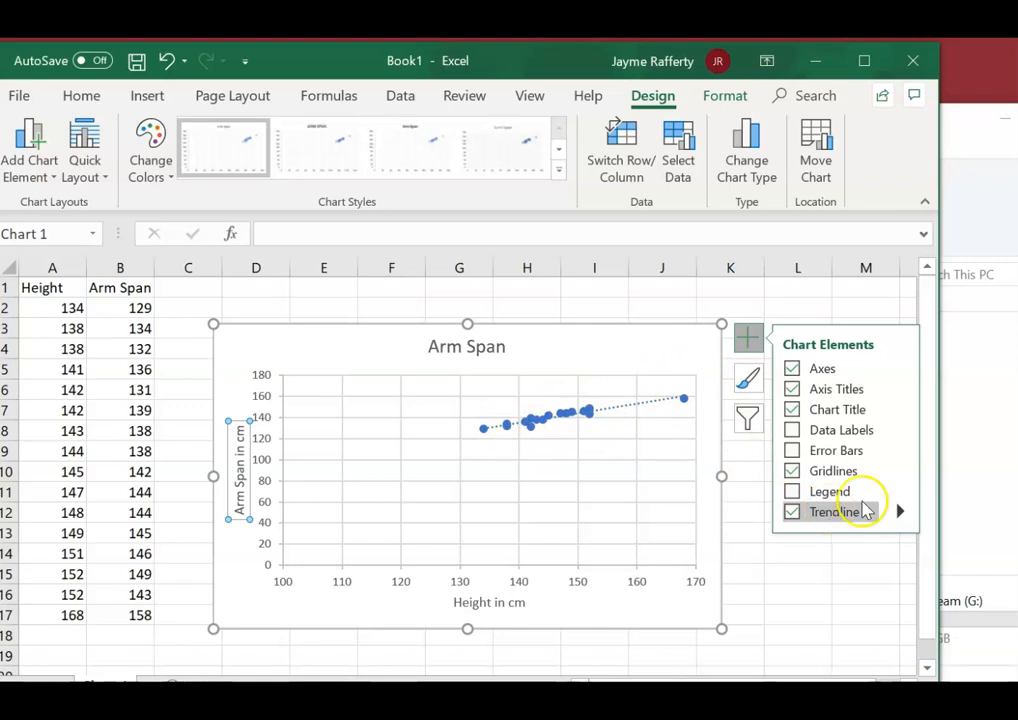
click(902, 515)
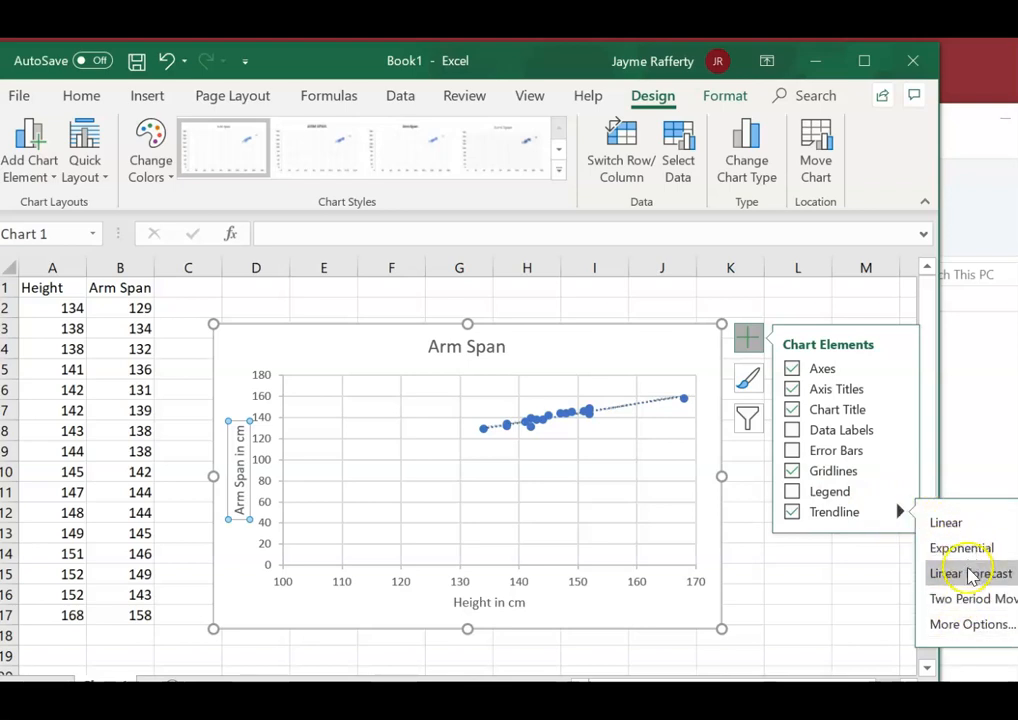
click(971, 624)
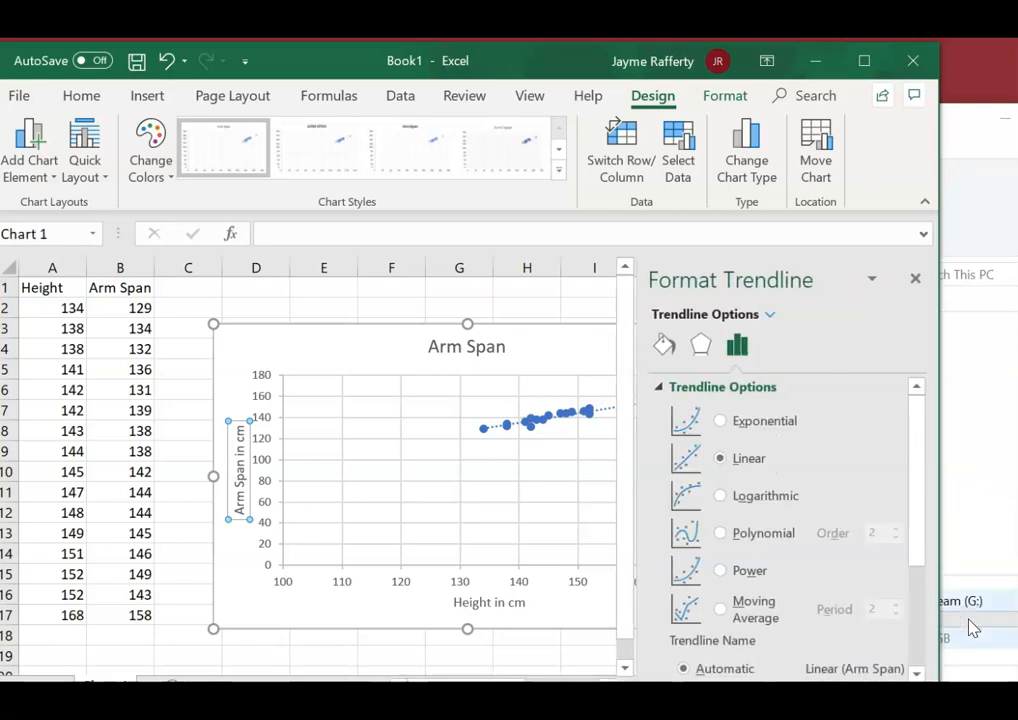
click(833, 530)
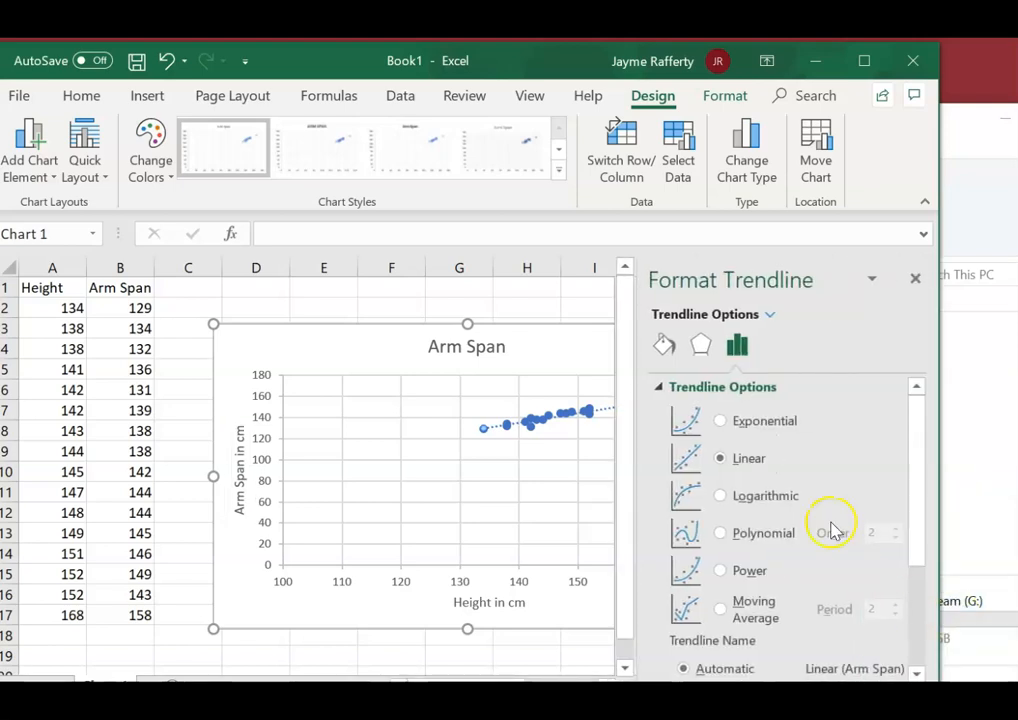
Step: Try the Logarithmic and Power types for the trendline and set it back to Linear
click(722, 497)
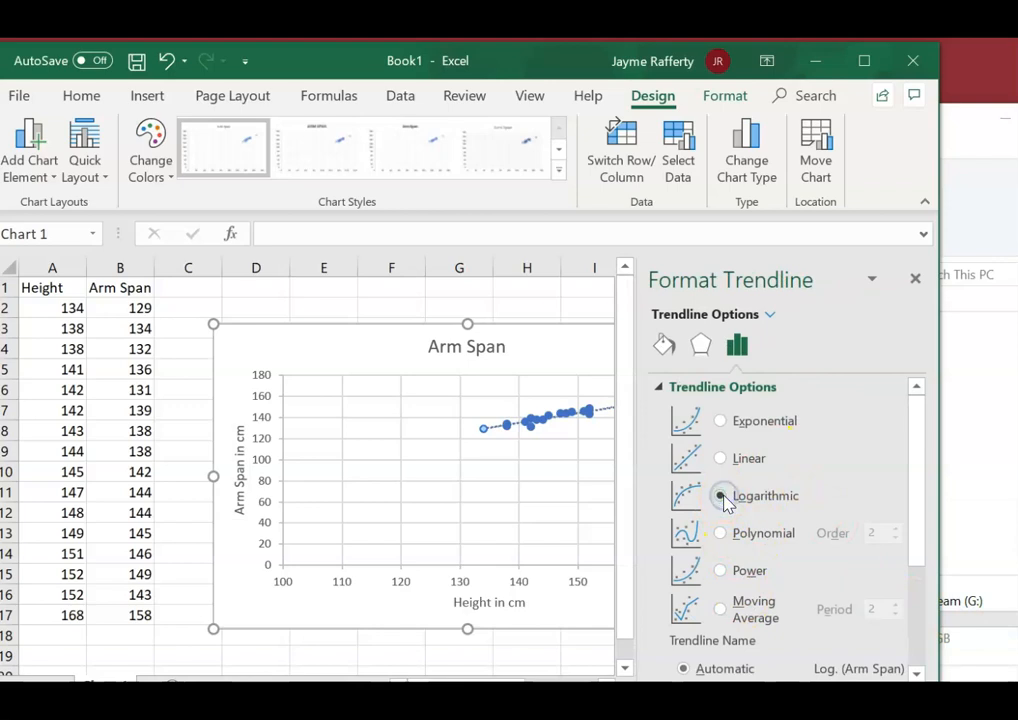
click(722, 570)
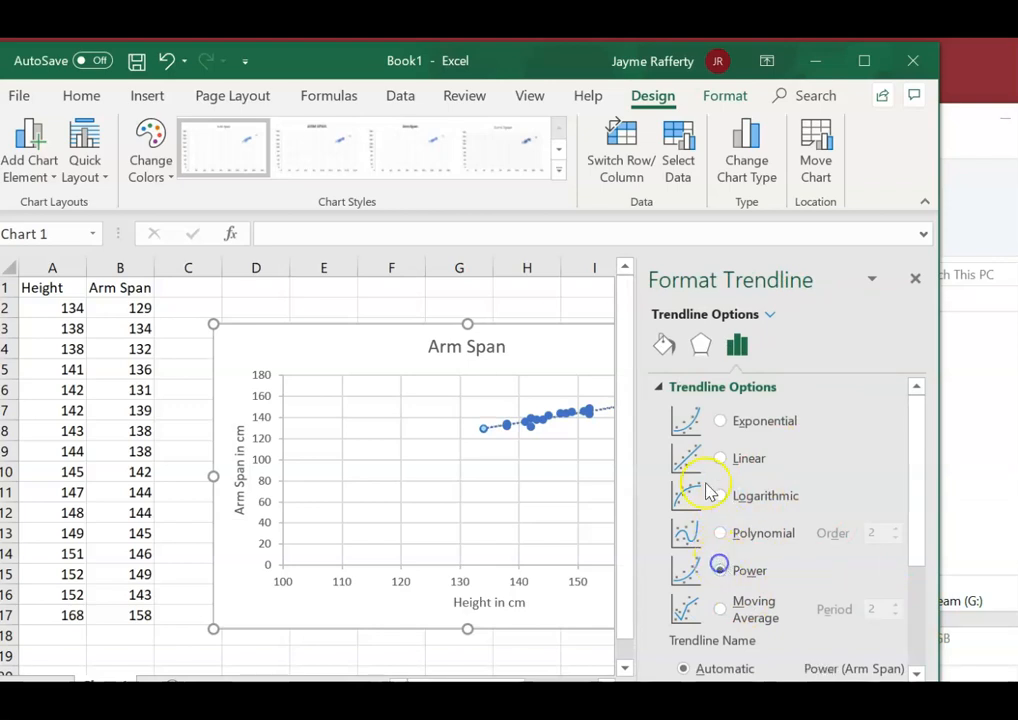
click(720, 460)
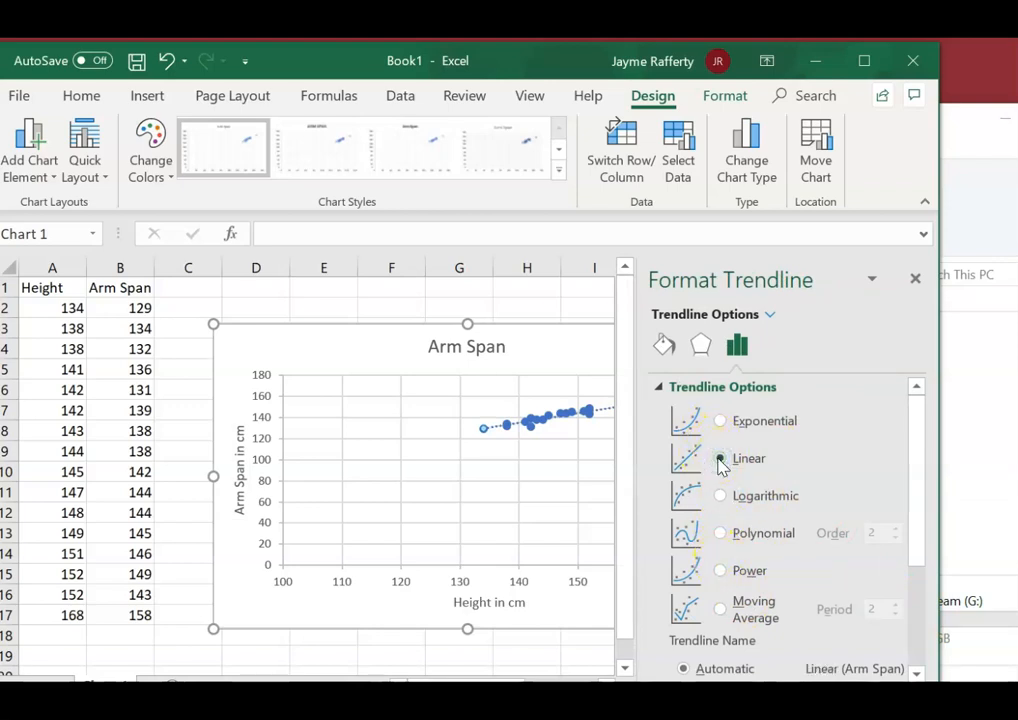
Step: Display the linear trendline's equation on the chart and close the trendline formatting options
drag(912, 428, 930, 575)
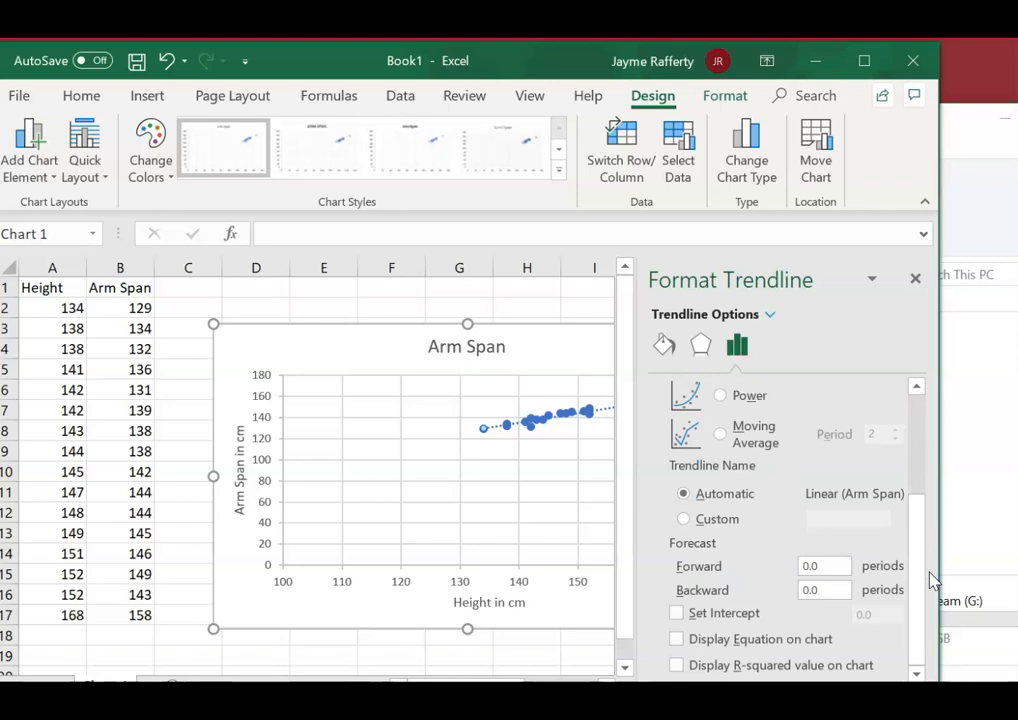
click(678, 641)
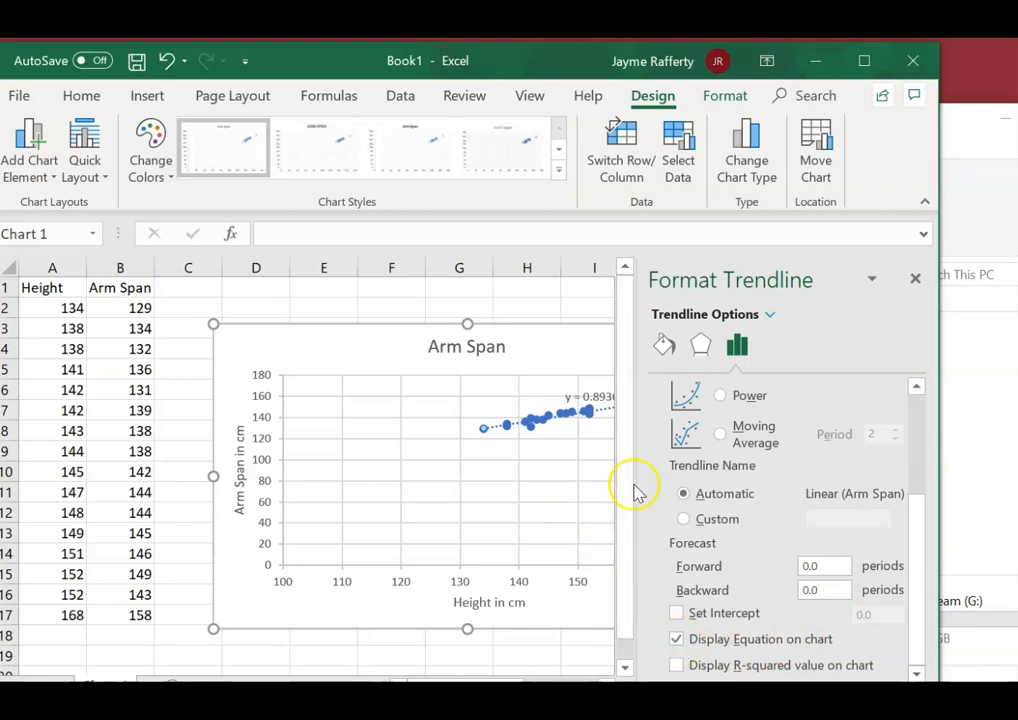
click(919, 279)
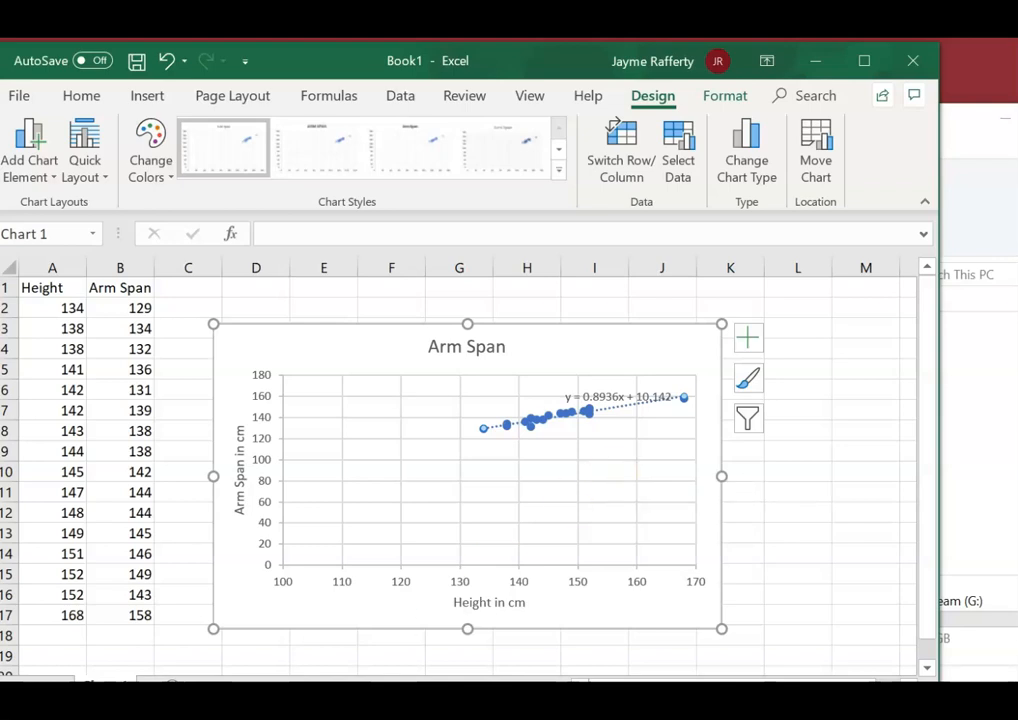
Step: Find Word through the system search and launch it with a blank document
mouse_move(200, 700)
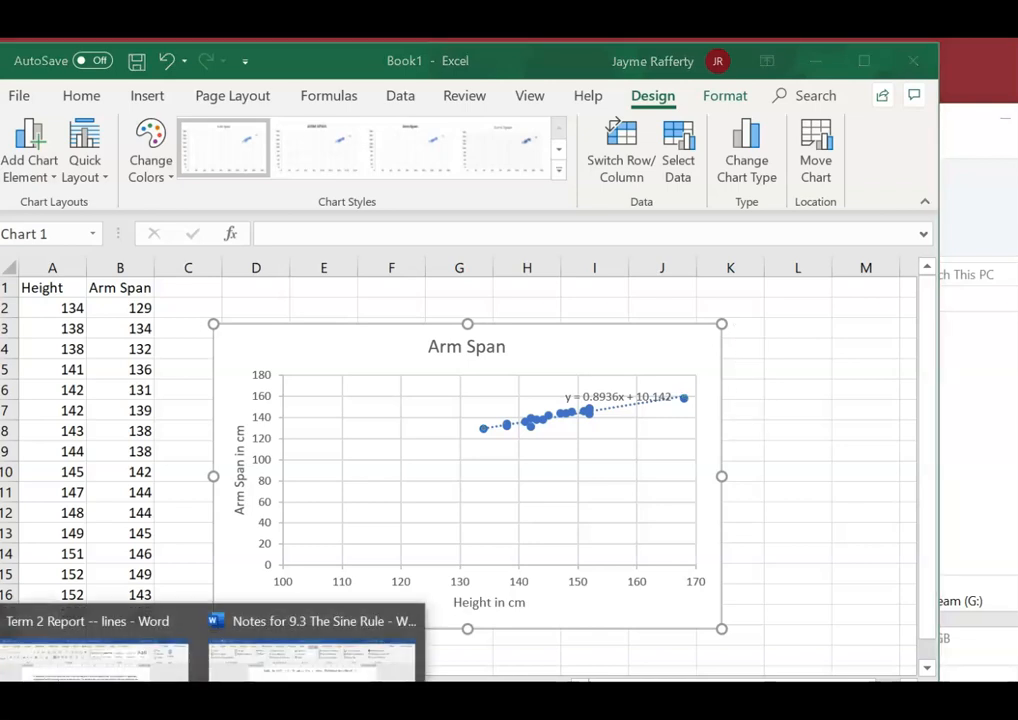
mouse_move(312, 662)
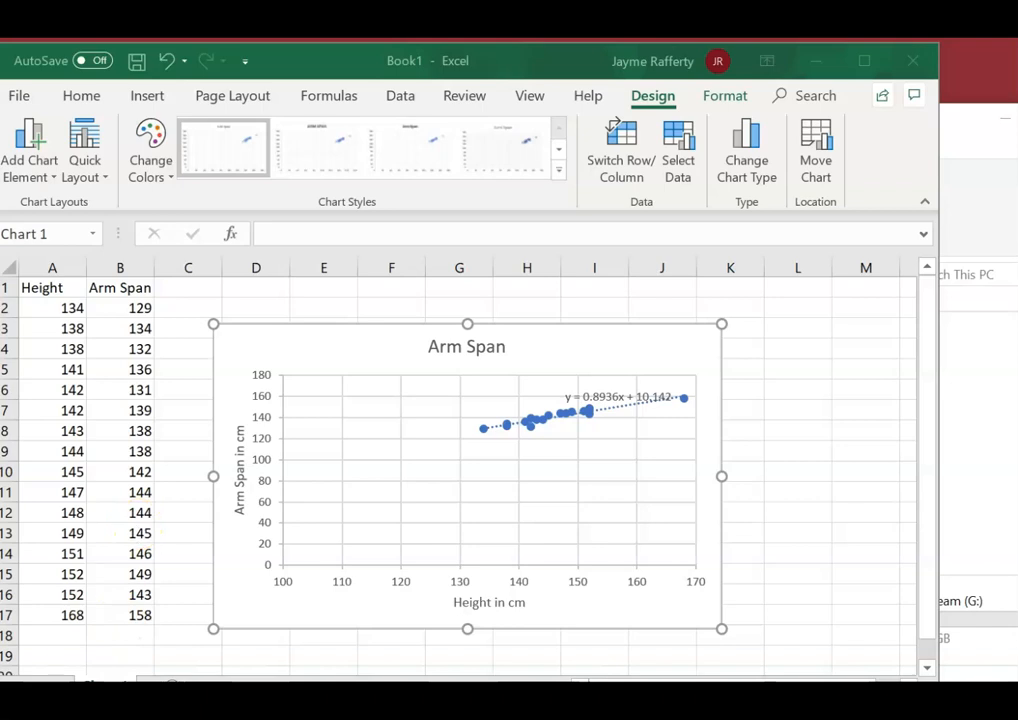
key(super)
key(super)
key(super)
text(word)
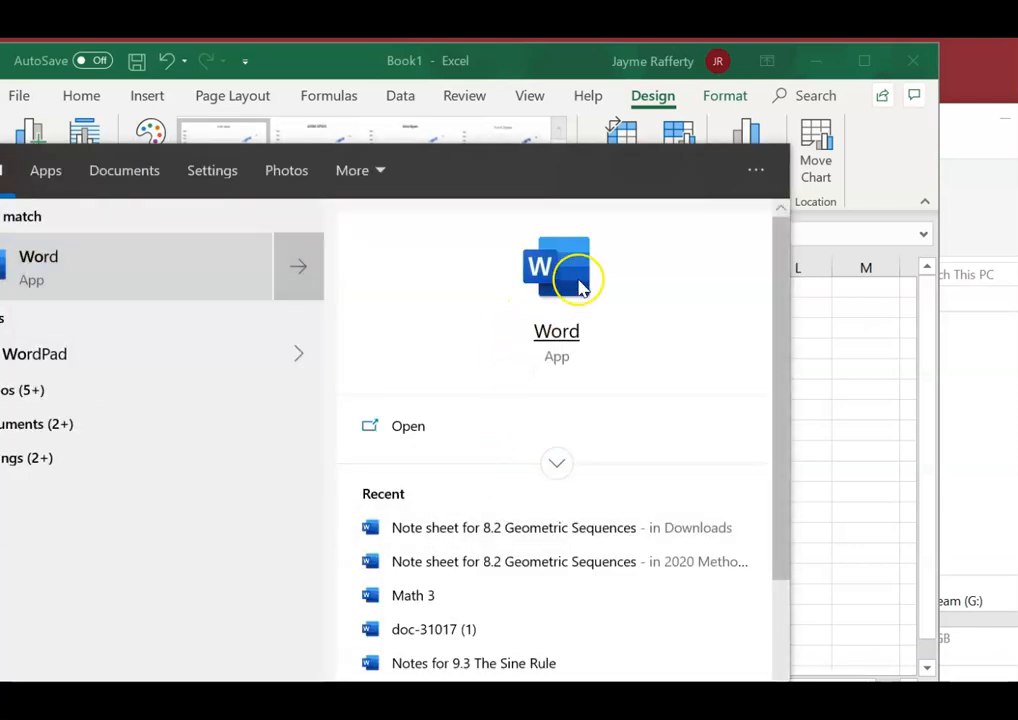
click(578, 276)
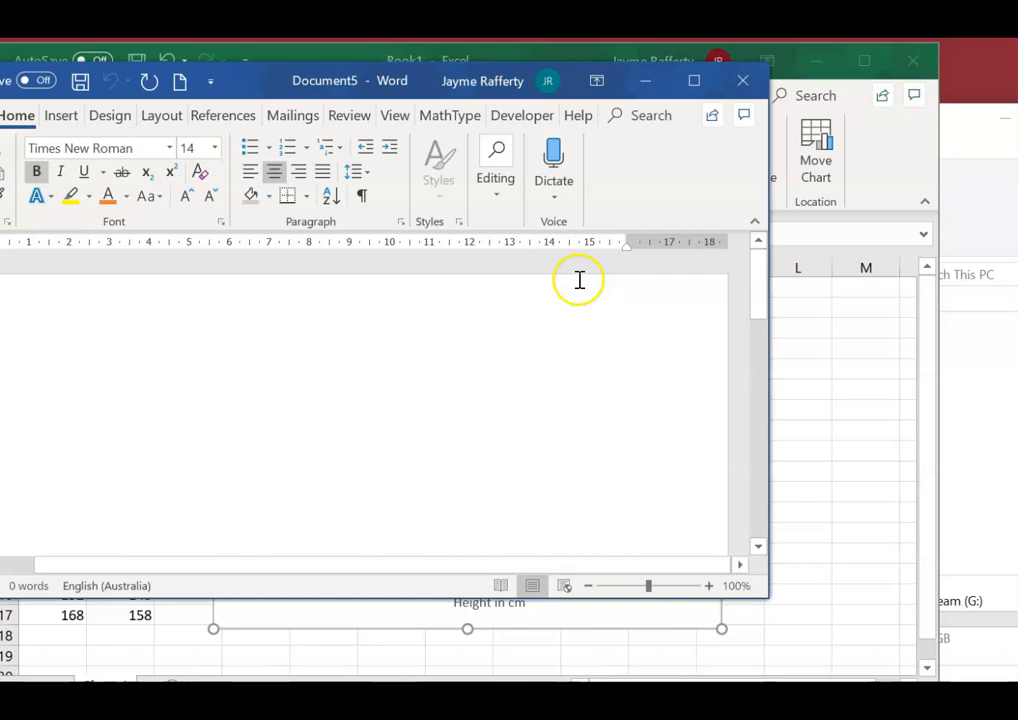
Step: Maximize the Word window and insert a screen clipping covering the Excel height and arm span data and the scatter chart
click(60, 115)
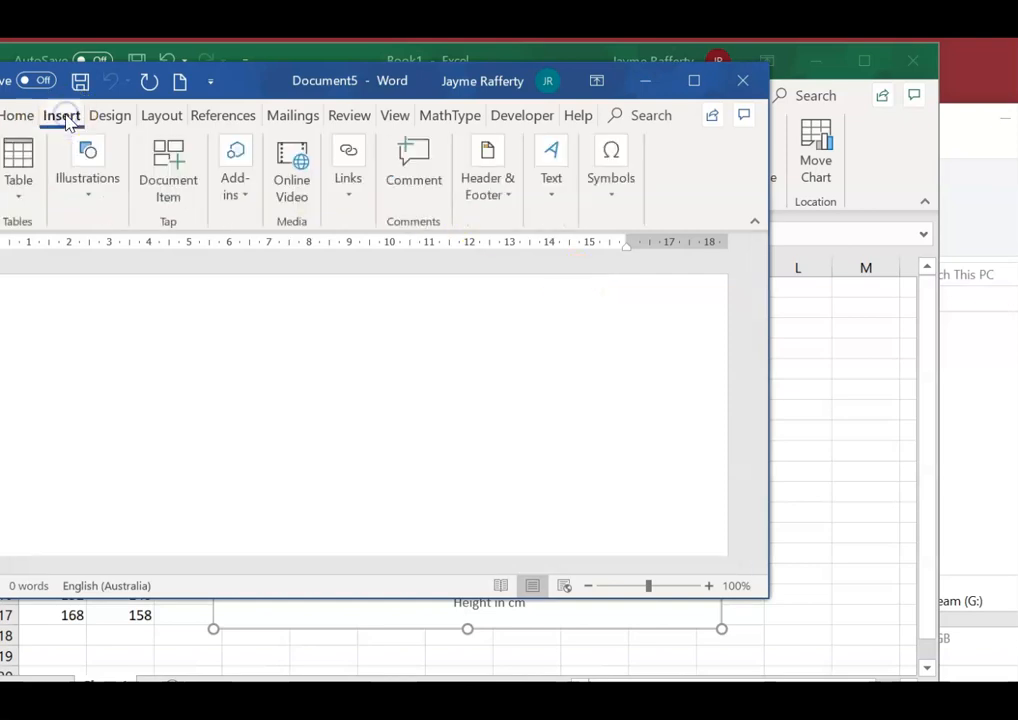
click(697, 82)
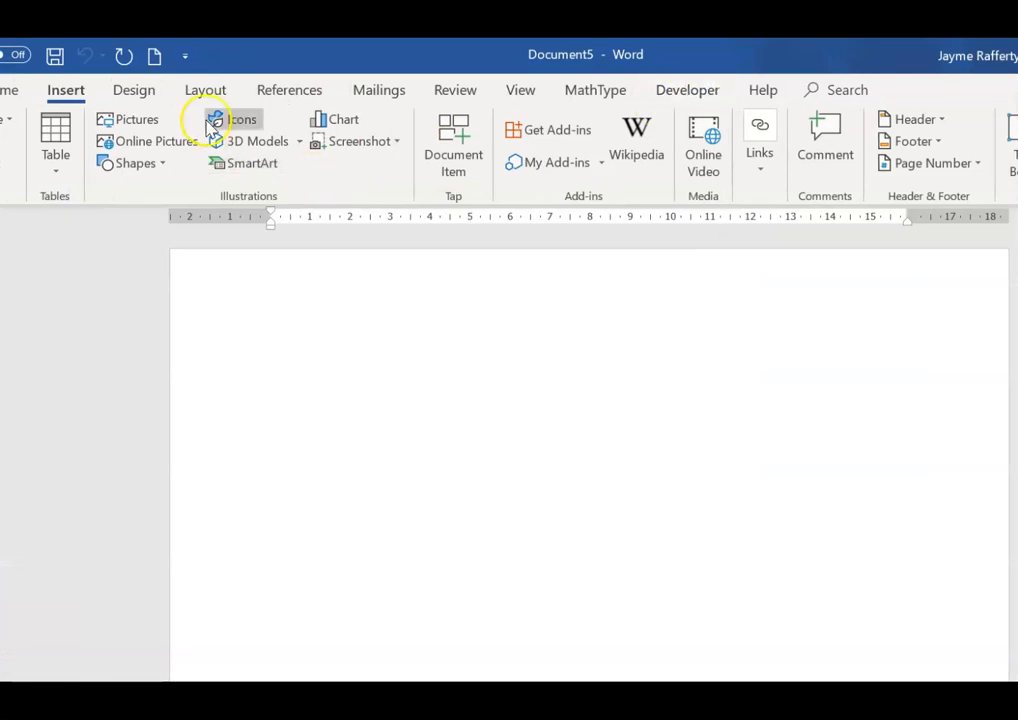
click(362, 141)
click(378, 305)
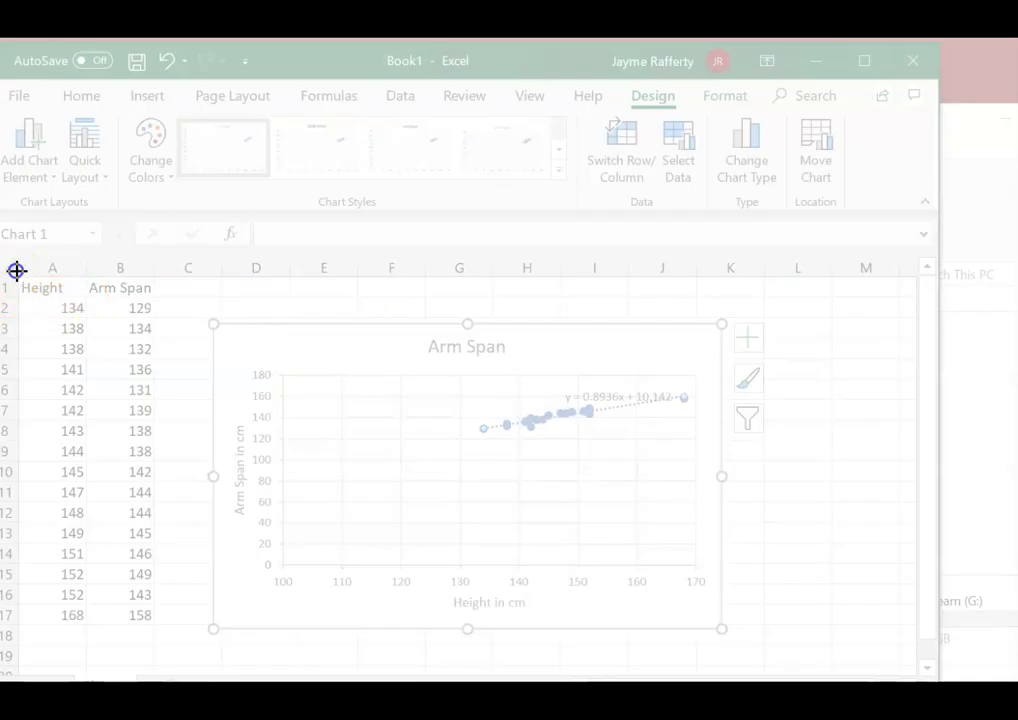
drag(17, 270, 740, 655)
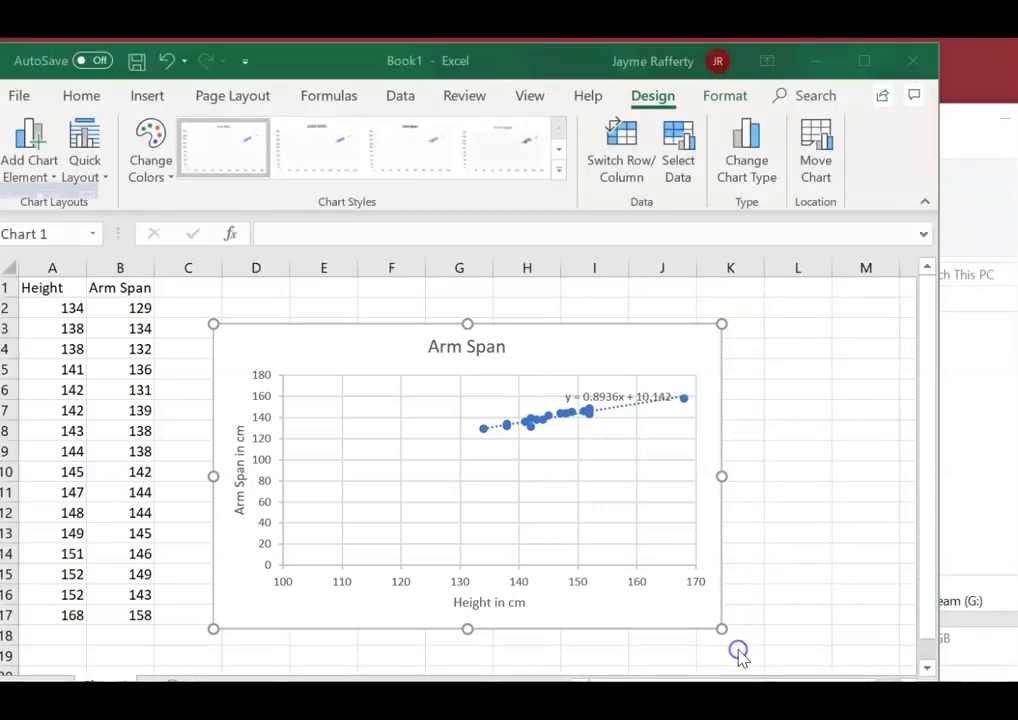